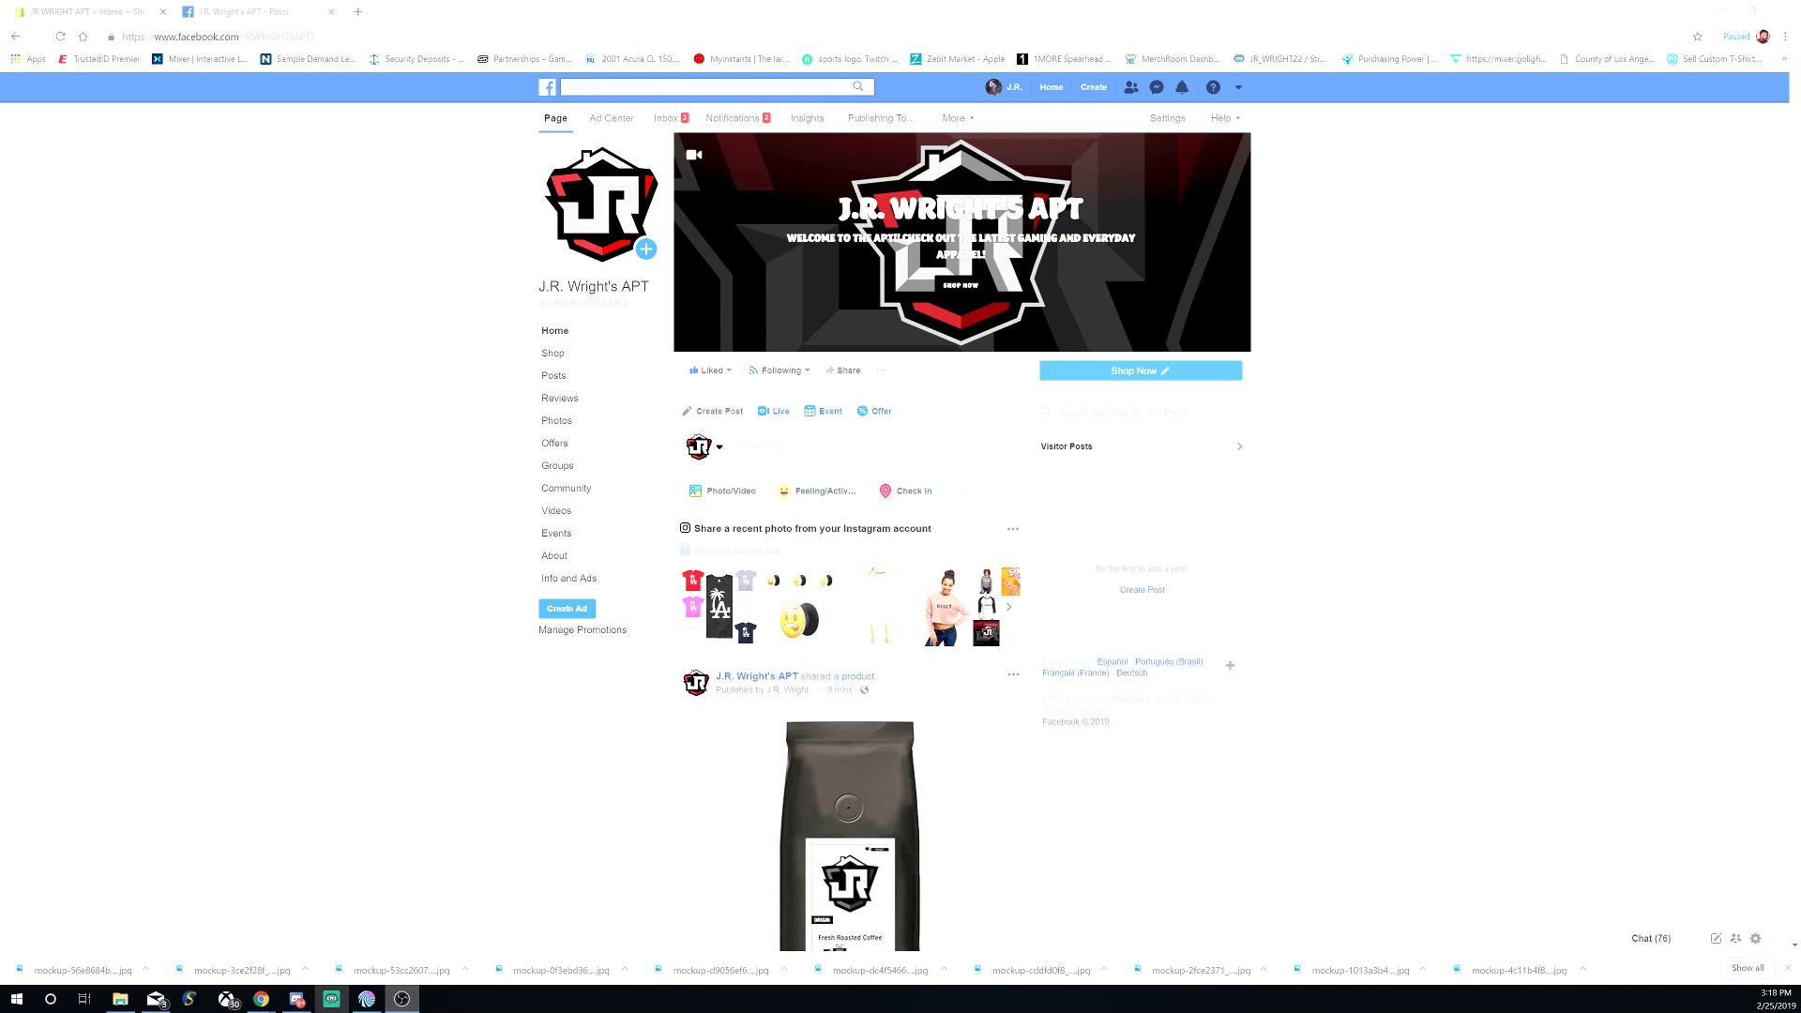
- Open the shop section of the Facebook business page and start adding a new product
{"action": "mouse_move", "coordinate": [401, 999]}
{"action": "left_click", "coordinate": [105, 12]}
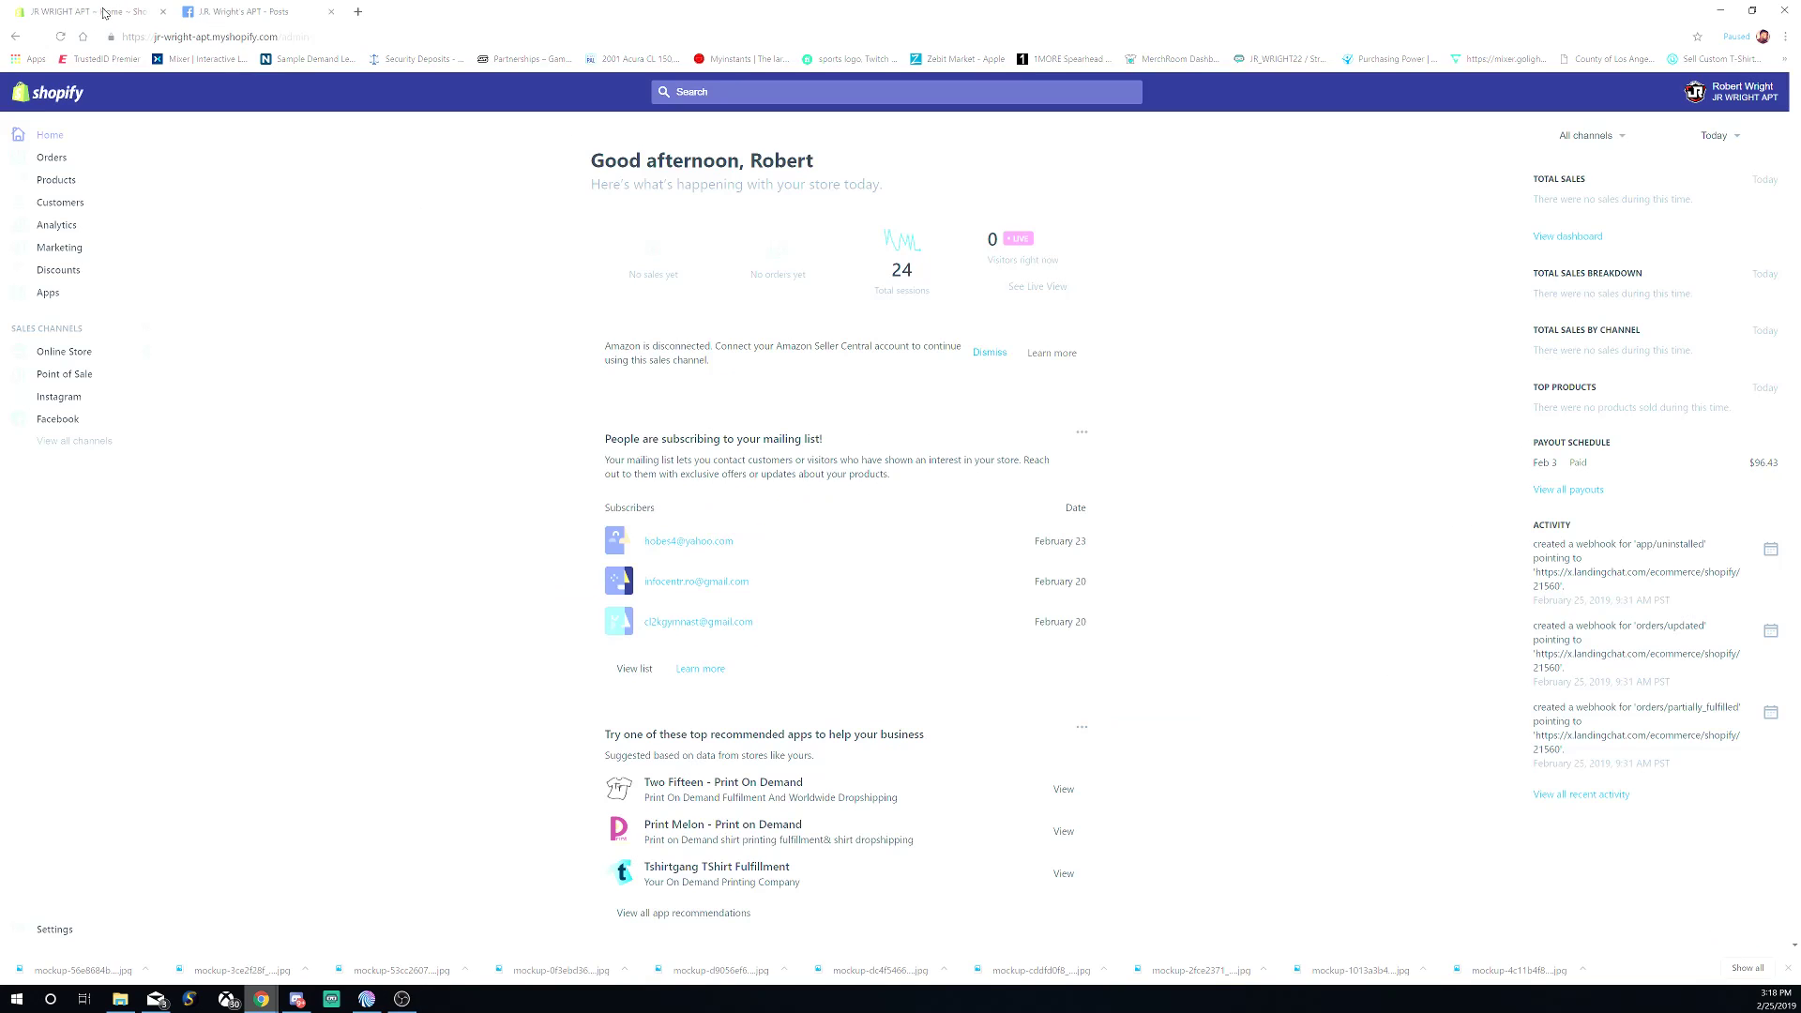
{"action": "left_click", "coordinate": [203, 13]}
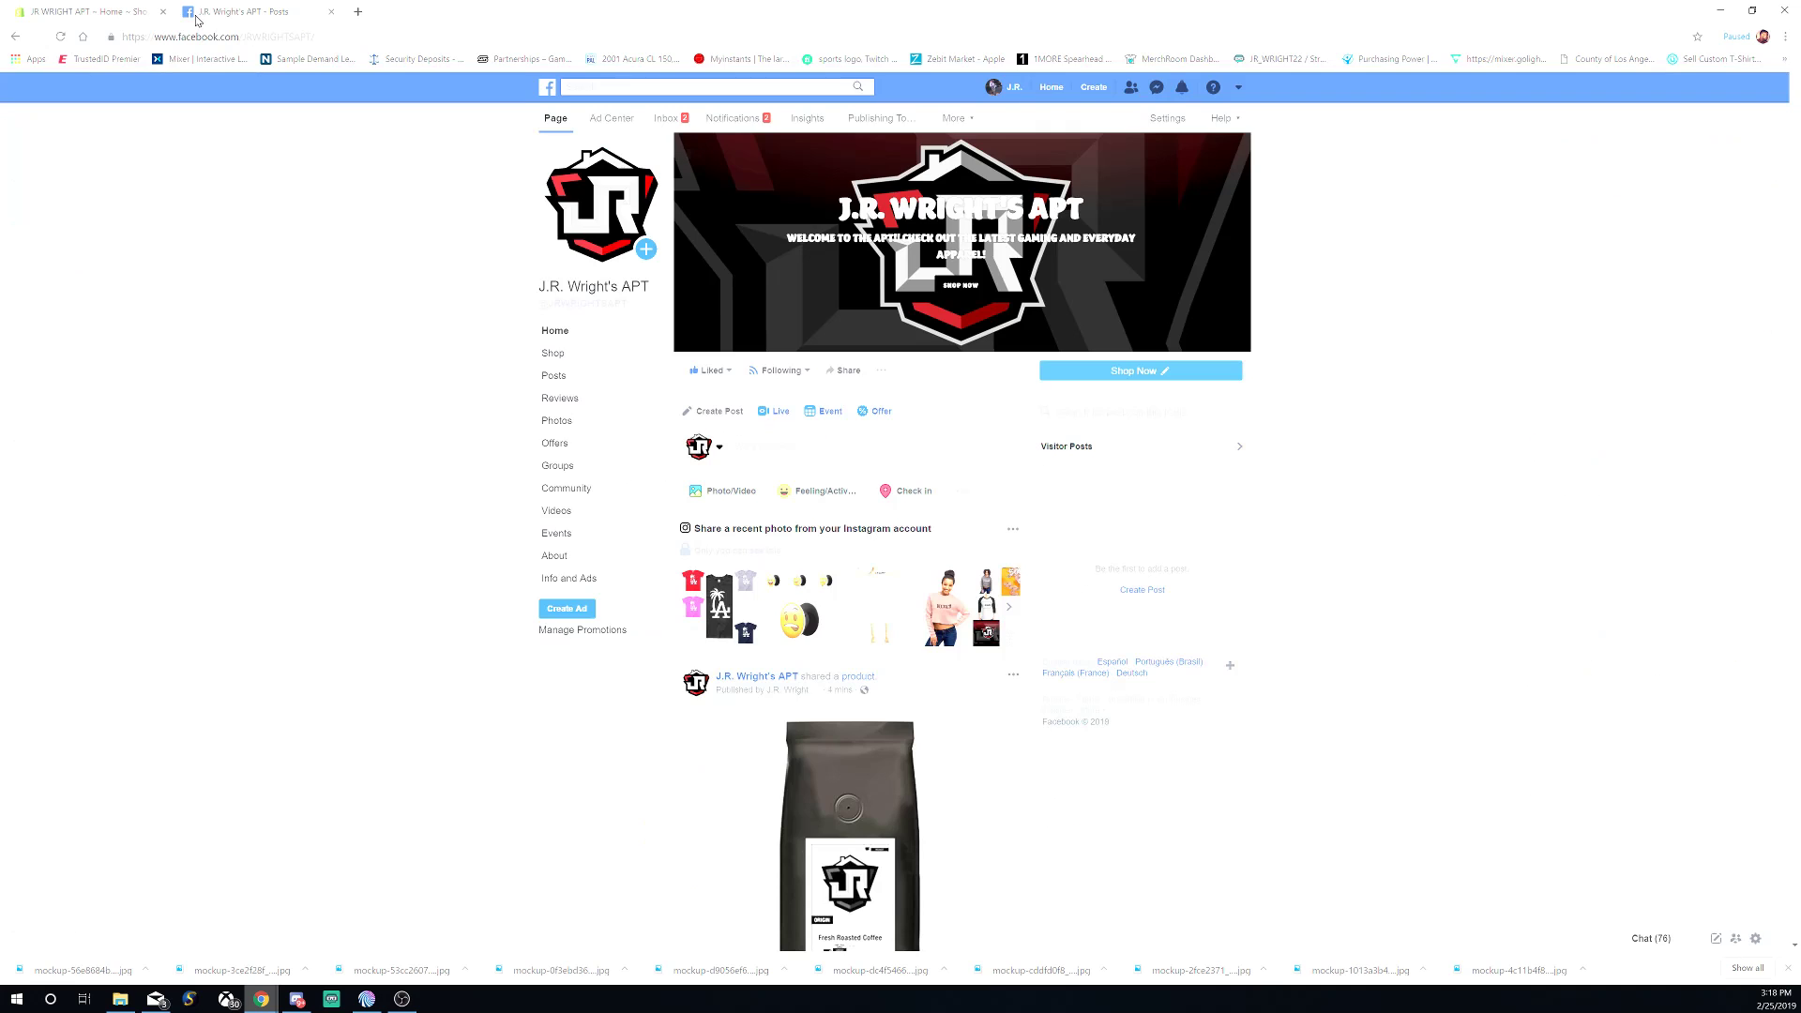
{"action": "left_click", "coordinate": [630, 360]}
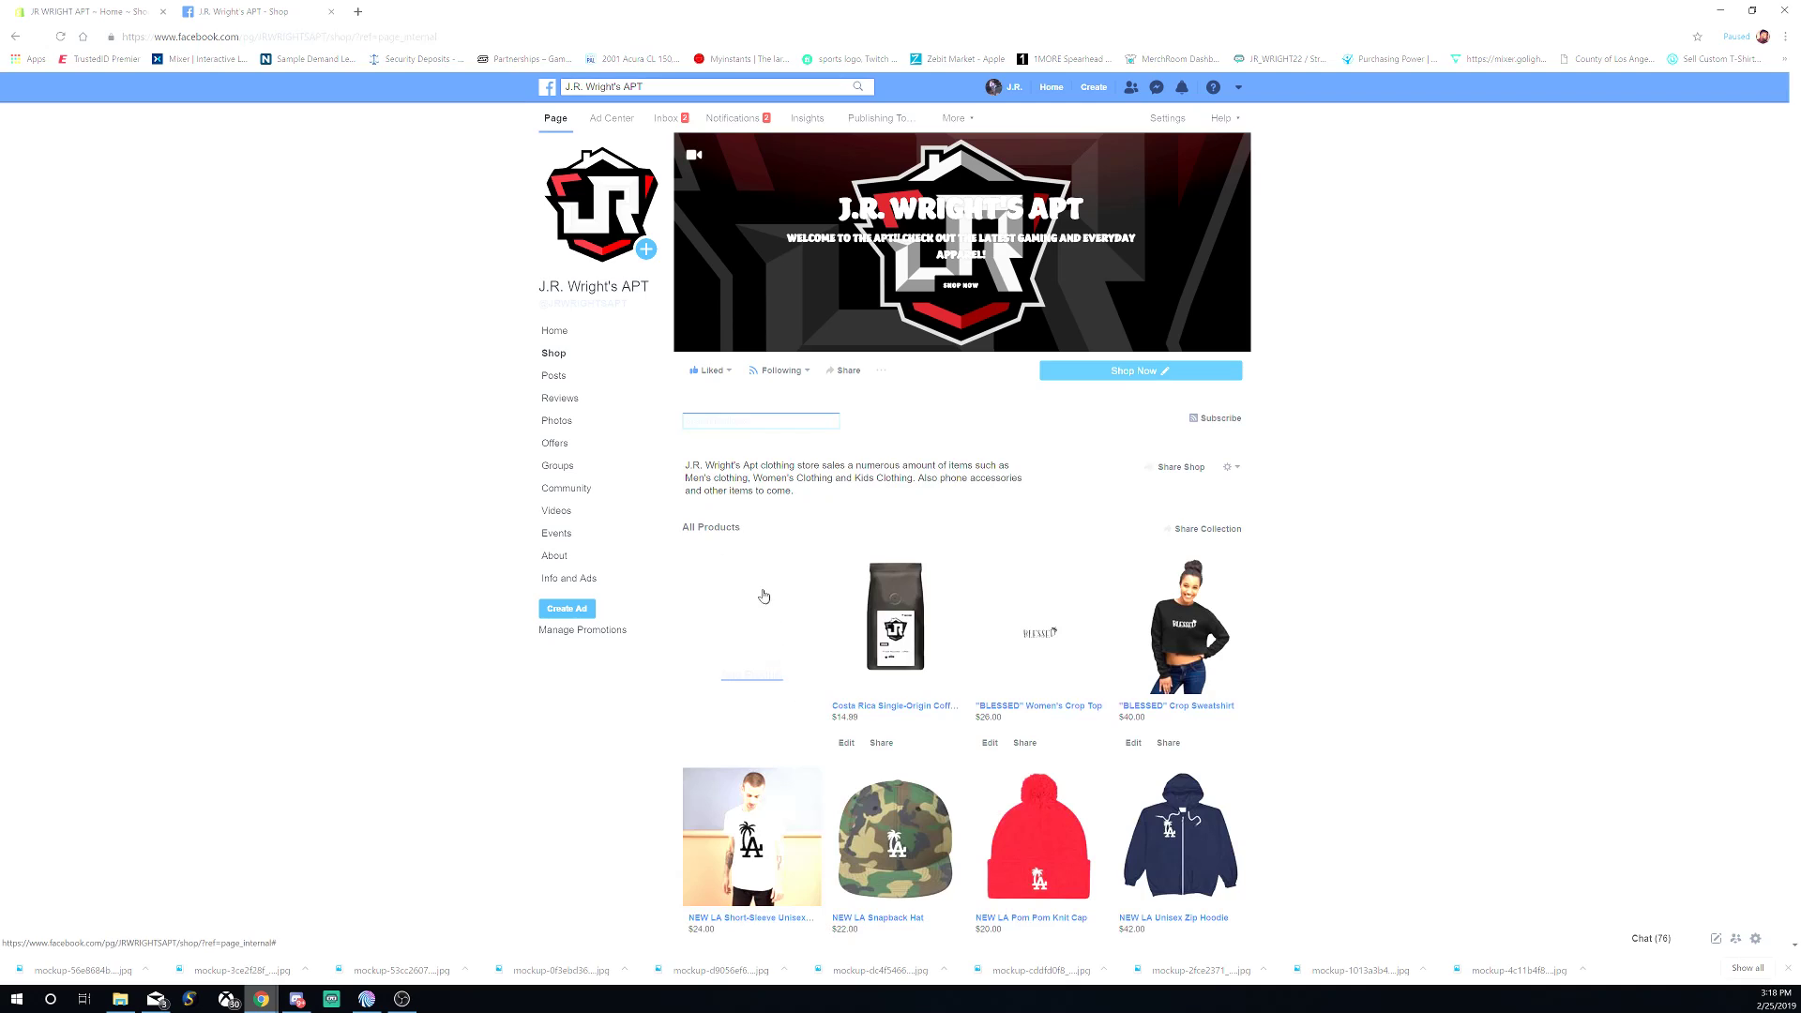
{"action": "left_click", "coordinate": [774, 672]}
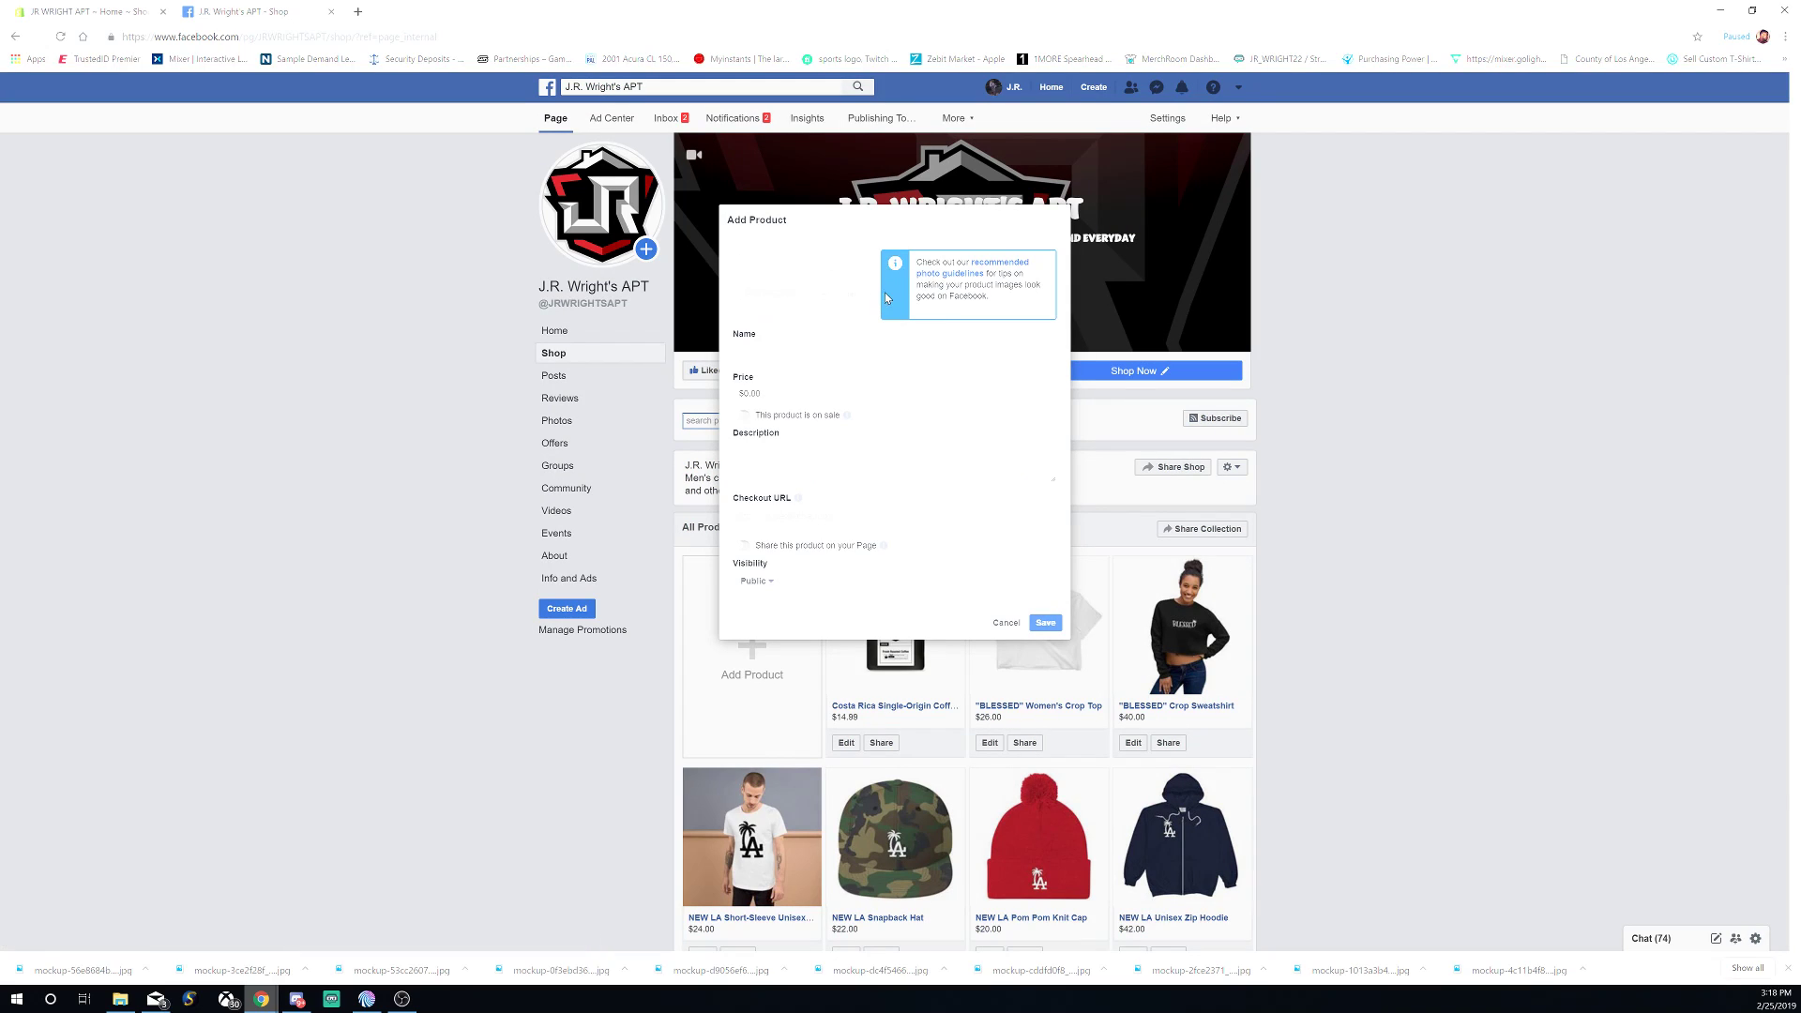
- Upload the ten raglan shirt mockup images from the "shopify contents" folder and use them as the product photos
{"action": "left_click", "coordinate": [771, 304]}
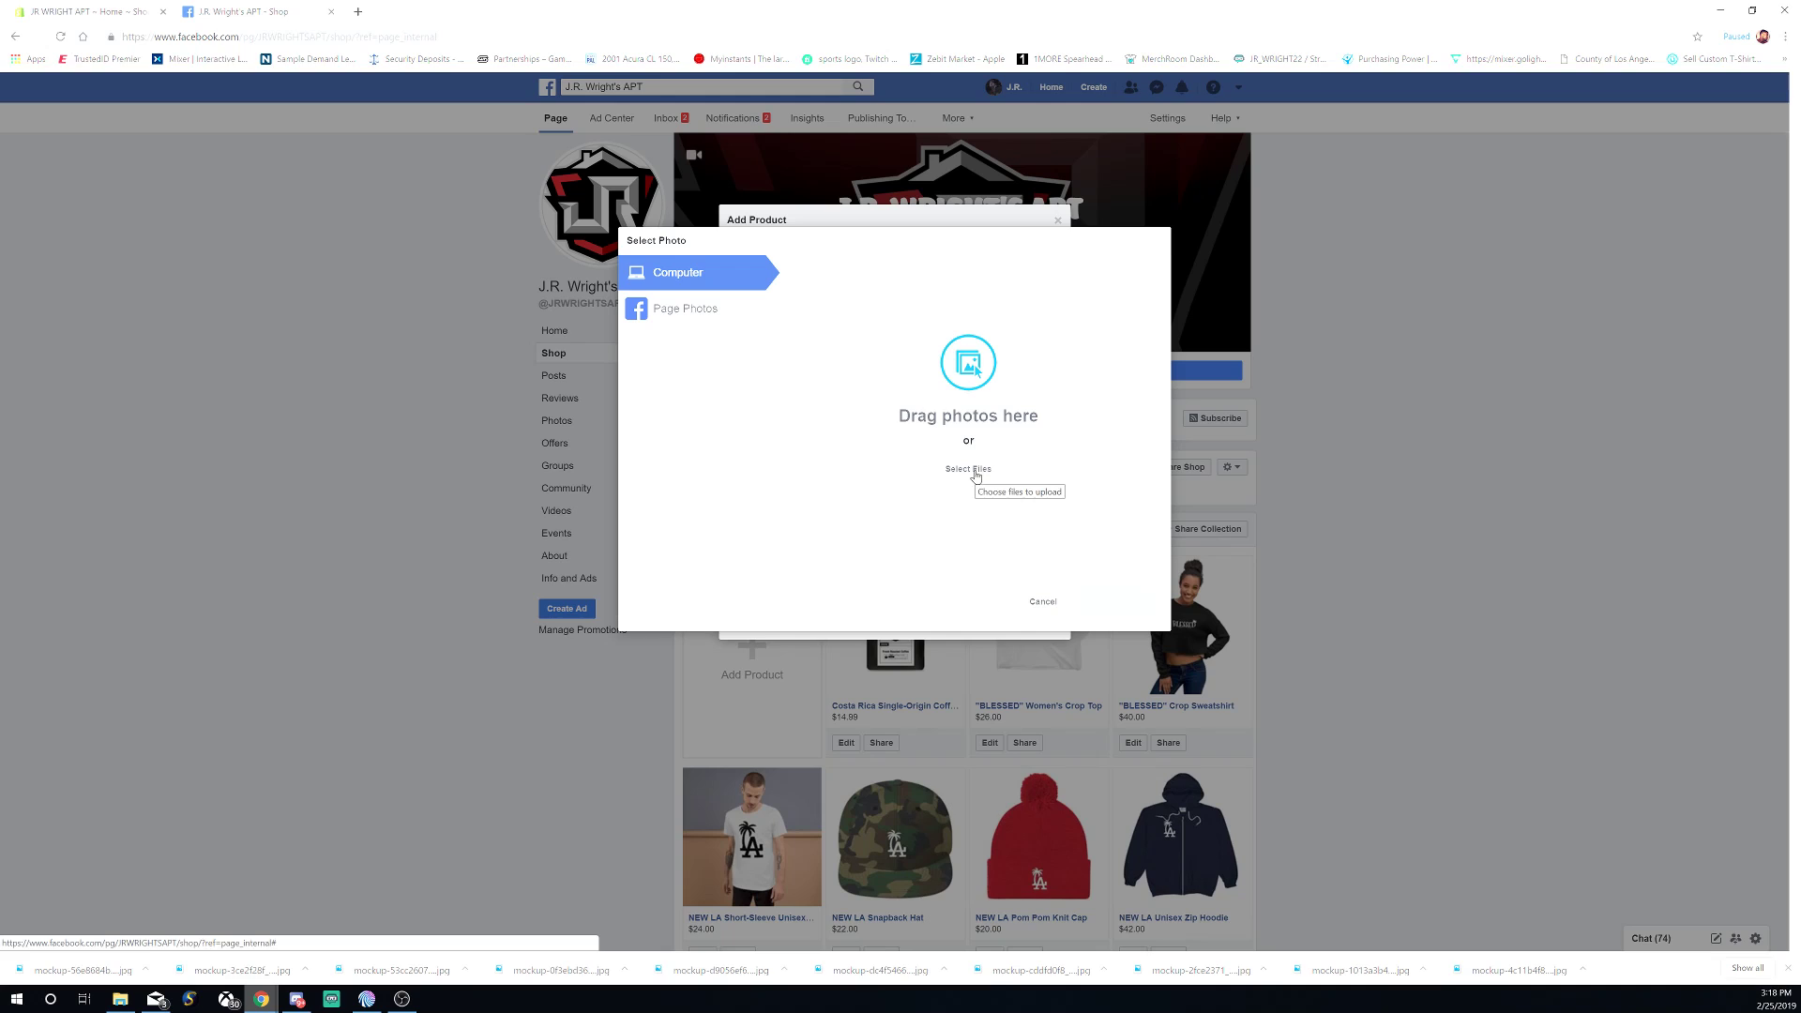
{"action": "left_click", "coordinate": [974, 471]}
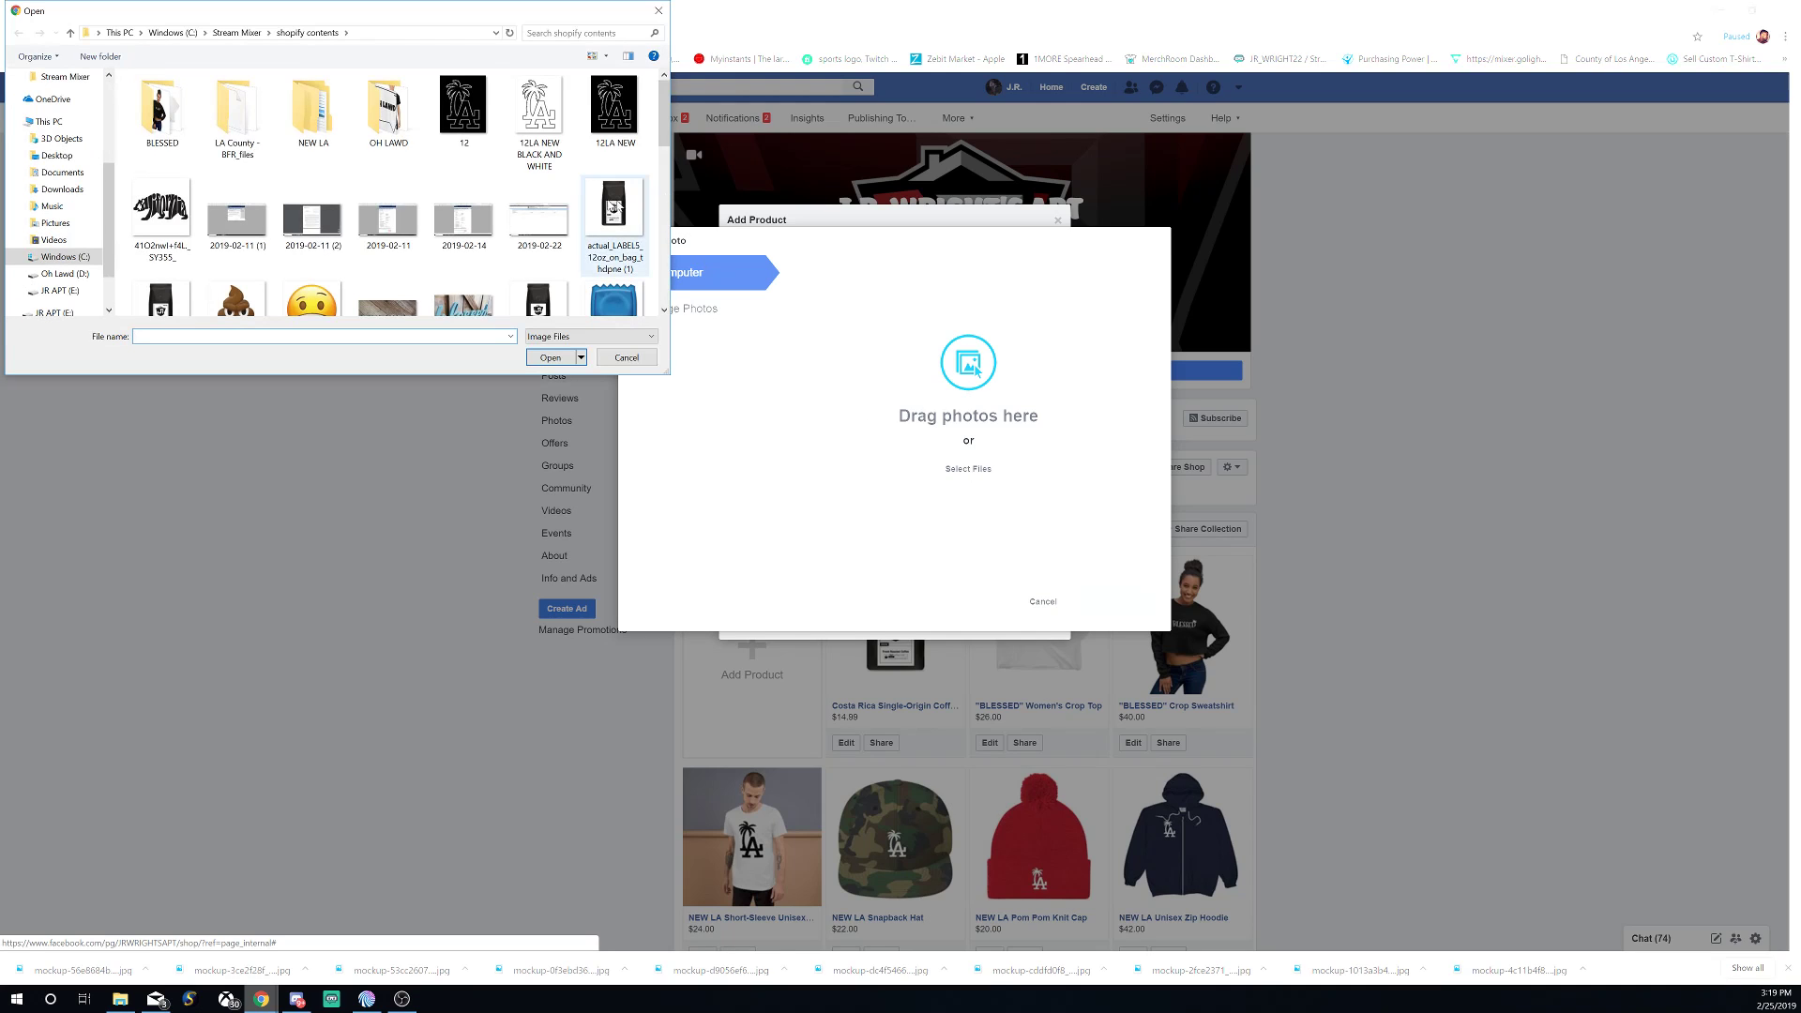
{"action": "scroll", "coordinate": [582, 204], "scroll_direction": "down", "scroll_amount": 5}
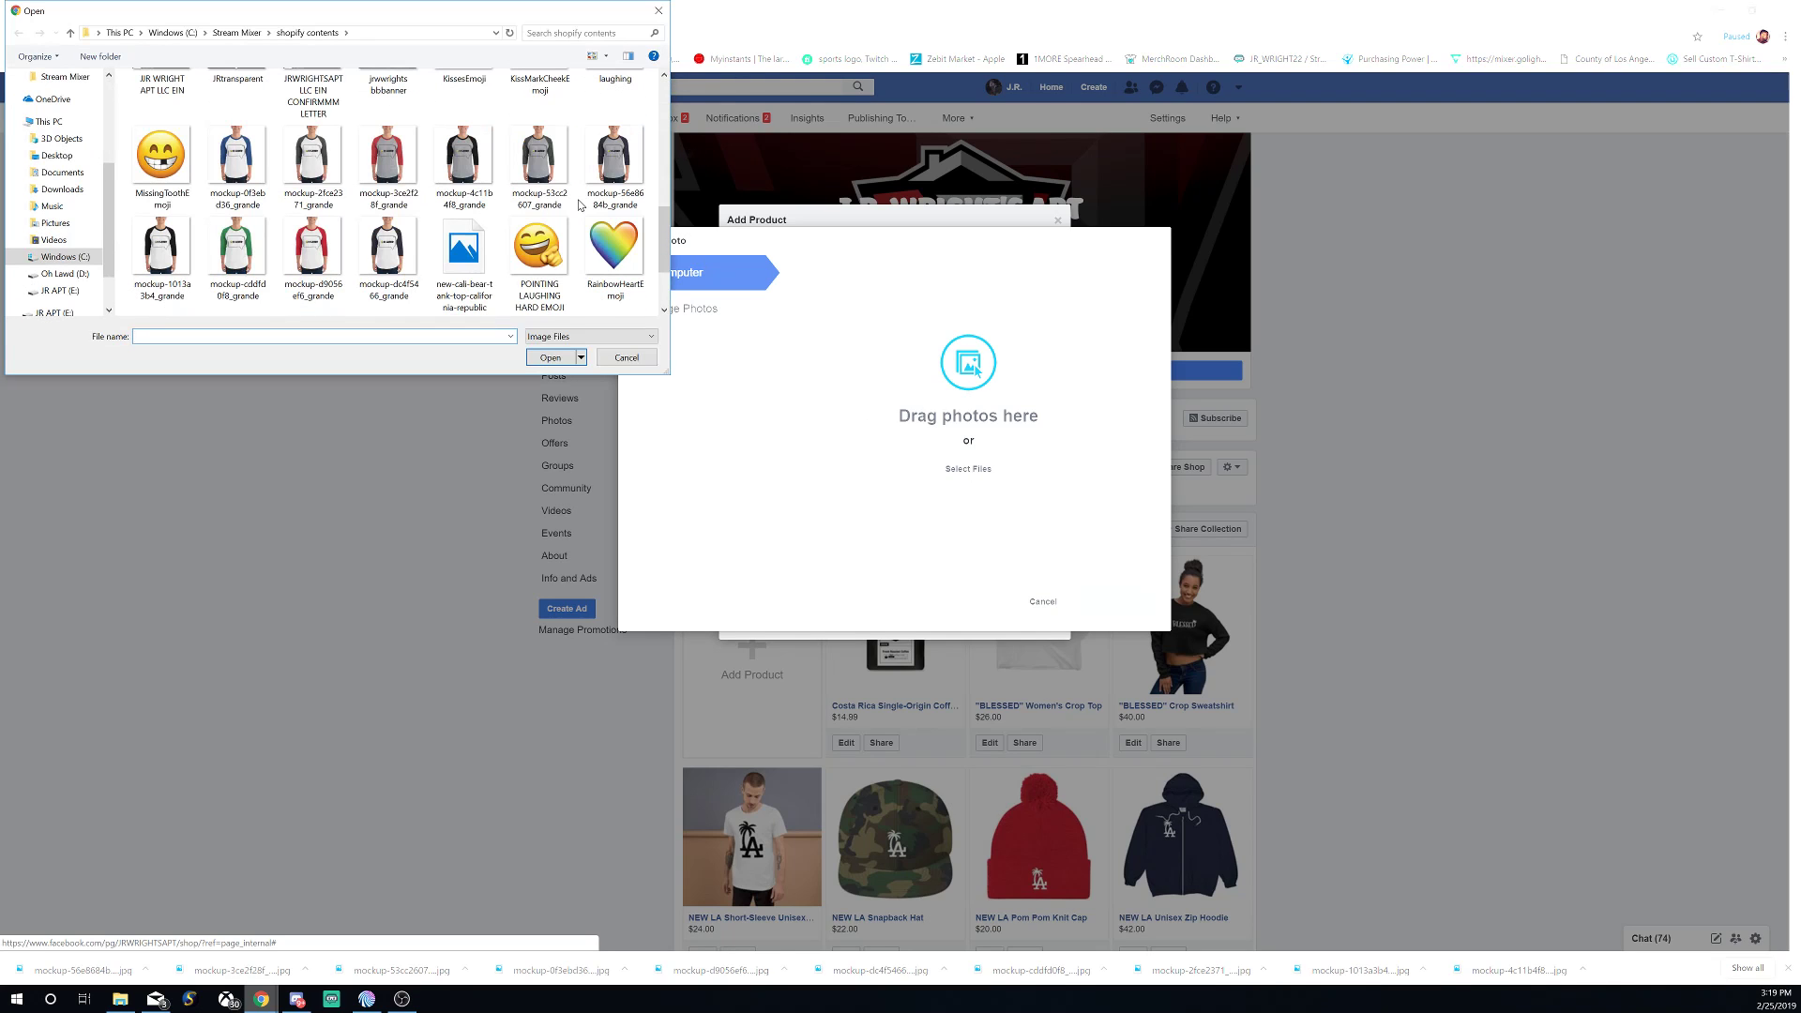
{"action": "left_click", "coordinate": [232, 150]}
{"action": "left_click", "coordinate": [312, 155], "text": "ctrl"}
{"action": "left_click", "coordinate": [388, 155], "text": "ctrl"}
{"action": "left_click", "coordinate": [463, 155], "text": "ctrl"}
{"action": "left_click", "coordinate": [539, 159], "text": "ctrl"}
{"action": "left_click", "coordinate": [613, 158], "text": "ctrl"}
{"action": "left_click", "coordinate": [161, 246], "text": "ctrl"}
{"action": "left_click", "coordinate": [236, 246], "text": "ctrl"}
{"action": "left_click", "coordinate": [301, 238], "text": "ctrl"}
{"action": "left_click", "coordinate": [387, 245], "text": "ctrl"}
{"action": "left_click_drag", "start_coordinate": [467, 174], "coordinate": [874, 440]}
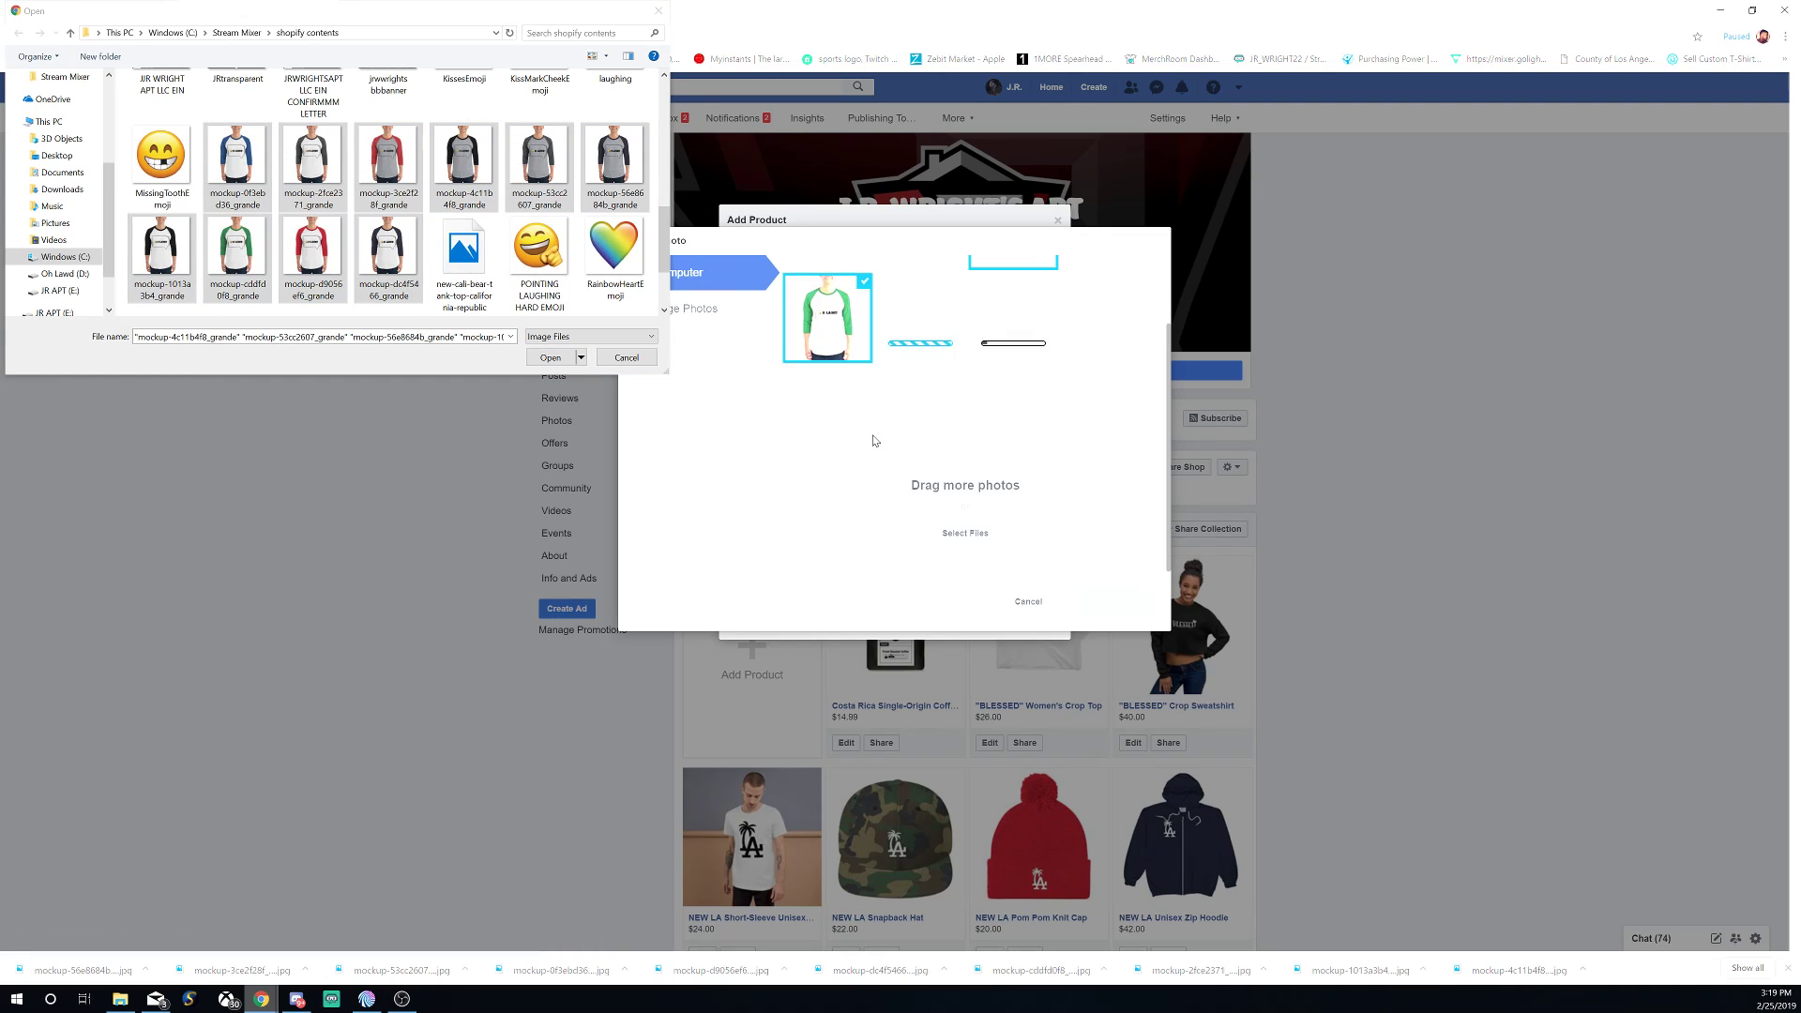
{"action": "left_click", "coordinate": [628, 358]}
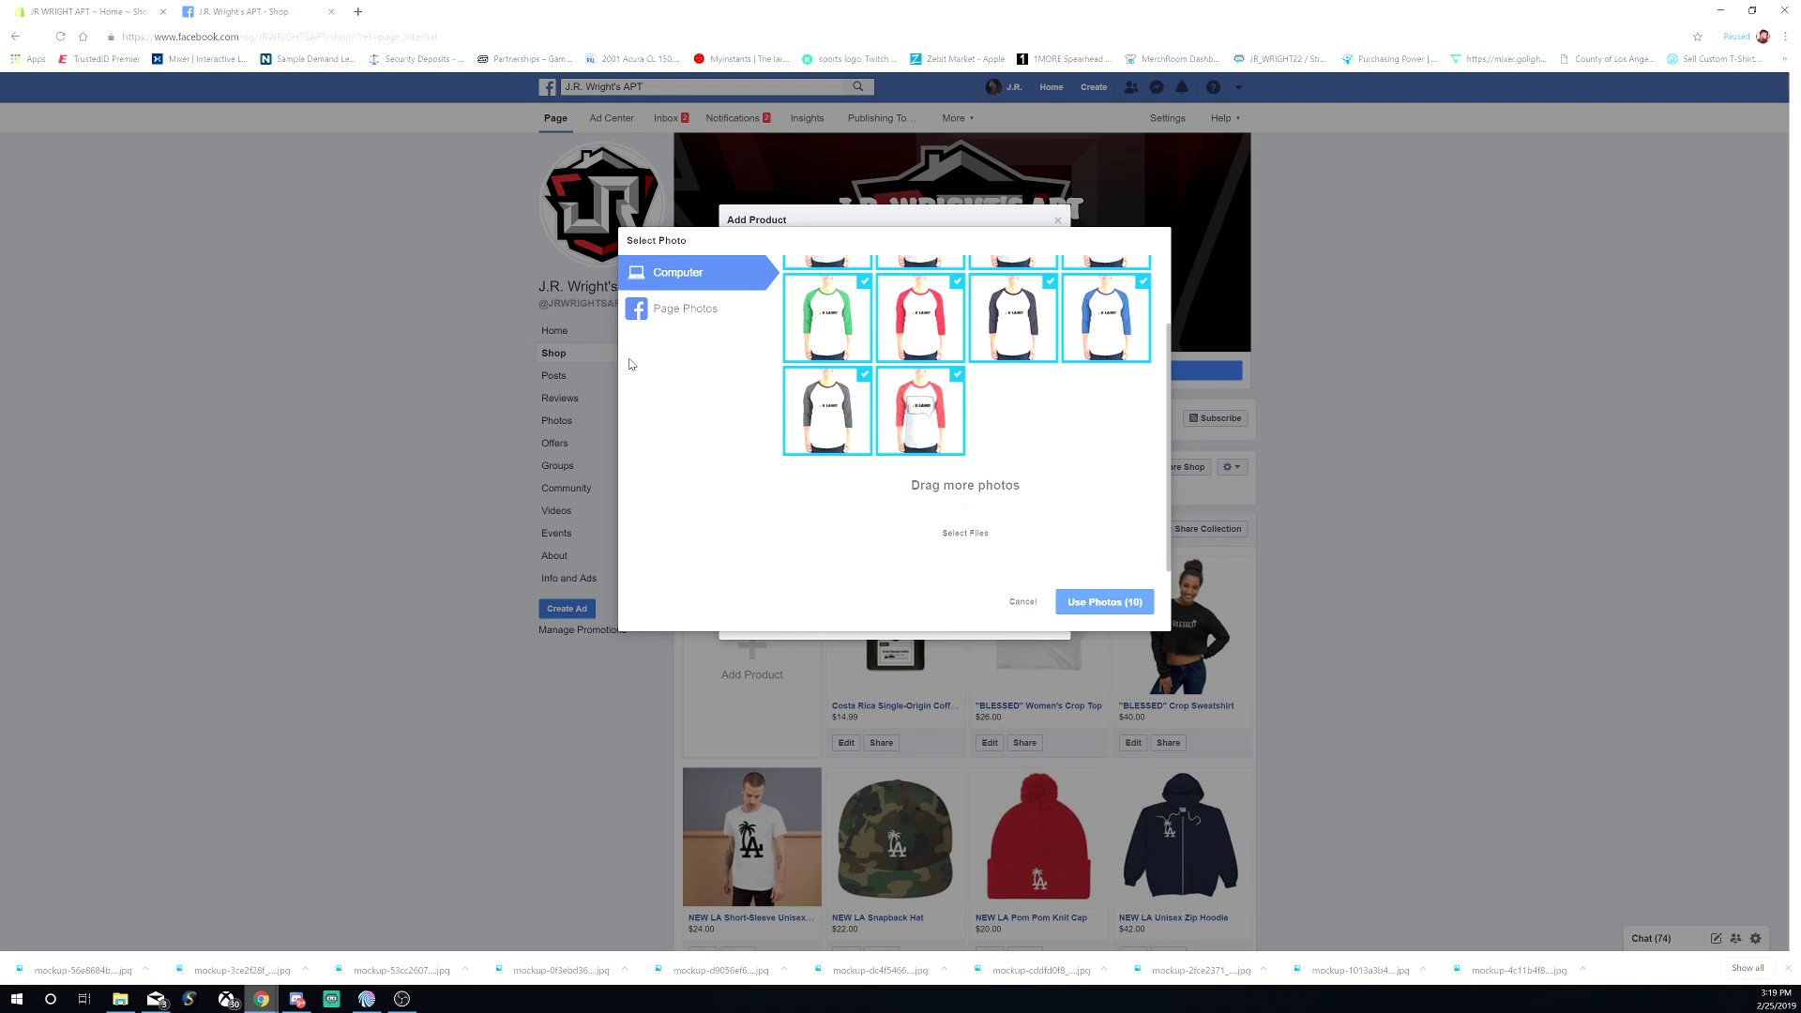
{"action": "left_click", "coordinate": [1087, 603]}
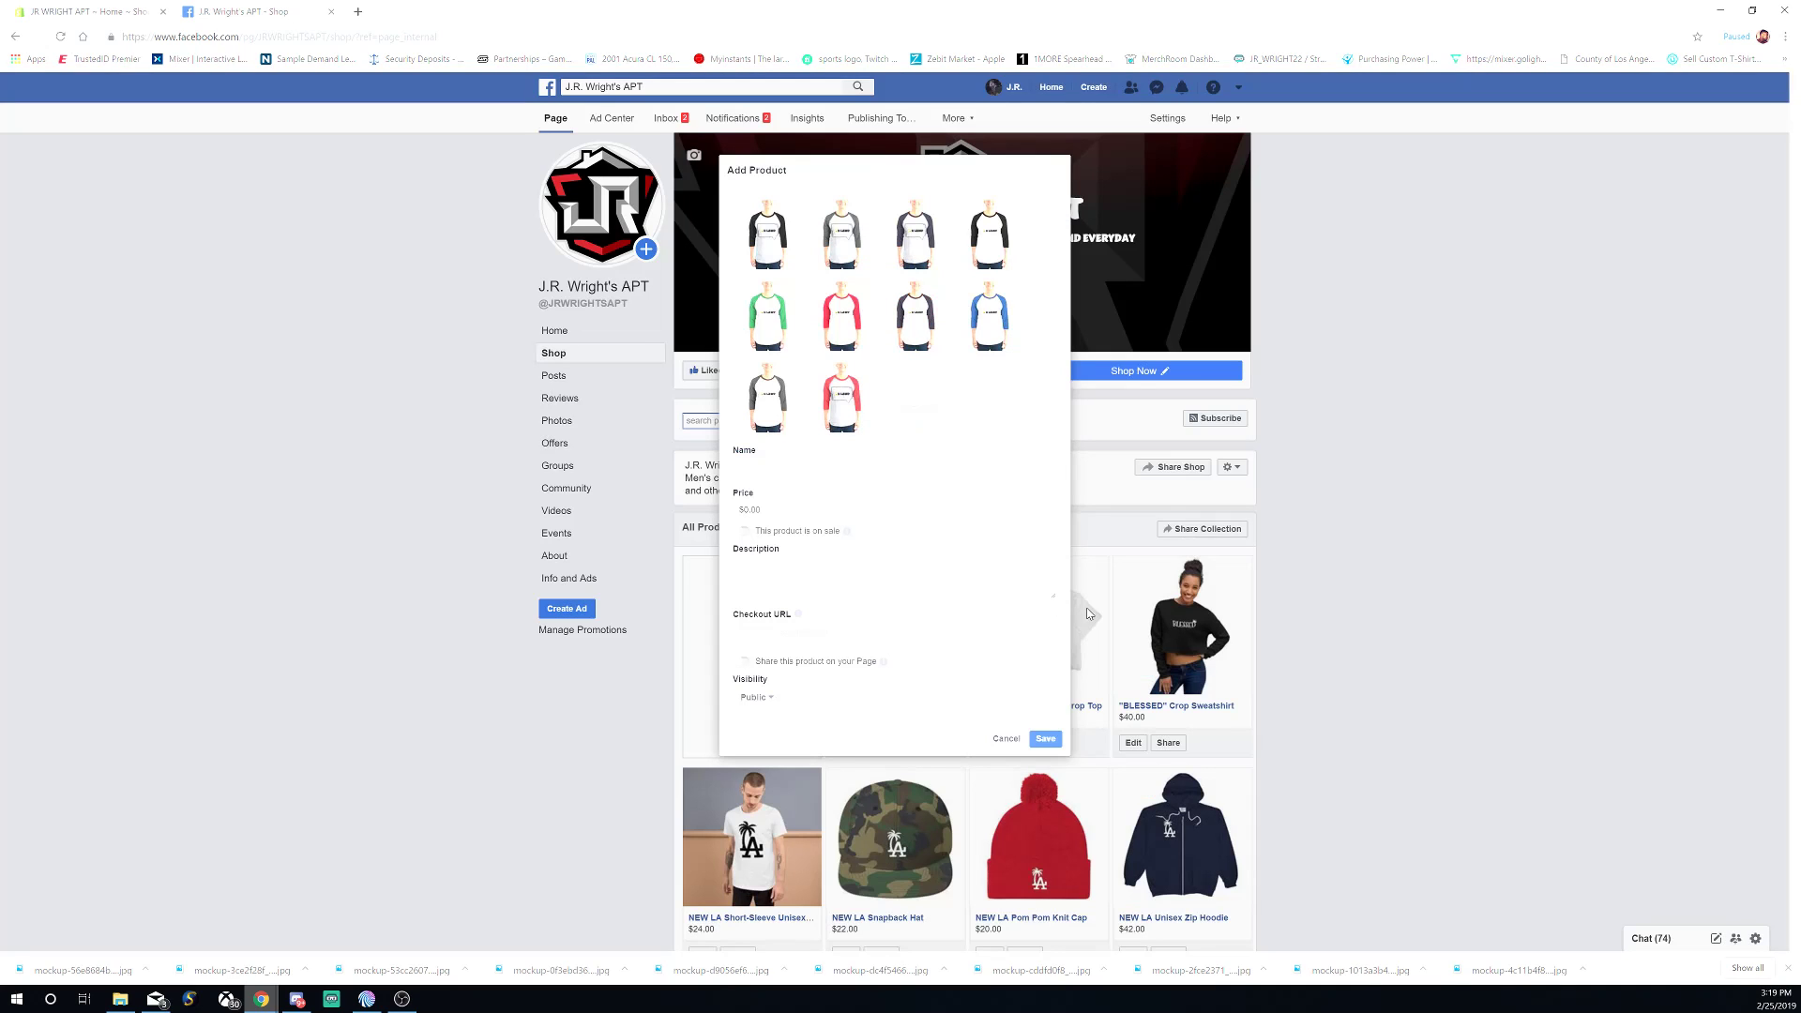
- Switch to Shopify and open the "OH LAWD" 3/4 sleeve raglan shirt from the product list
{"action": "left_click", "coordinate": [908, 483]}
{"action": "left_click", "coordinate": [123, 11]}
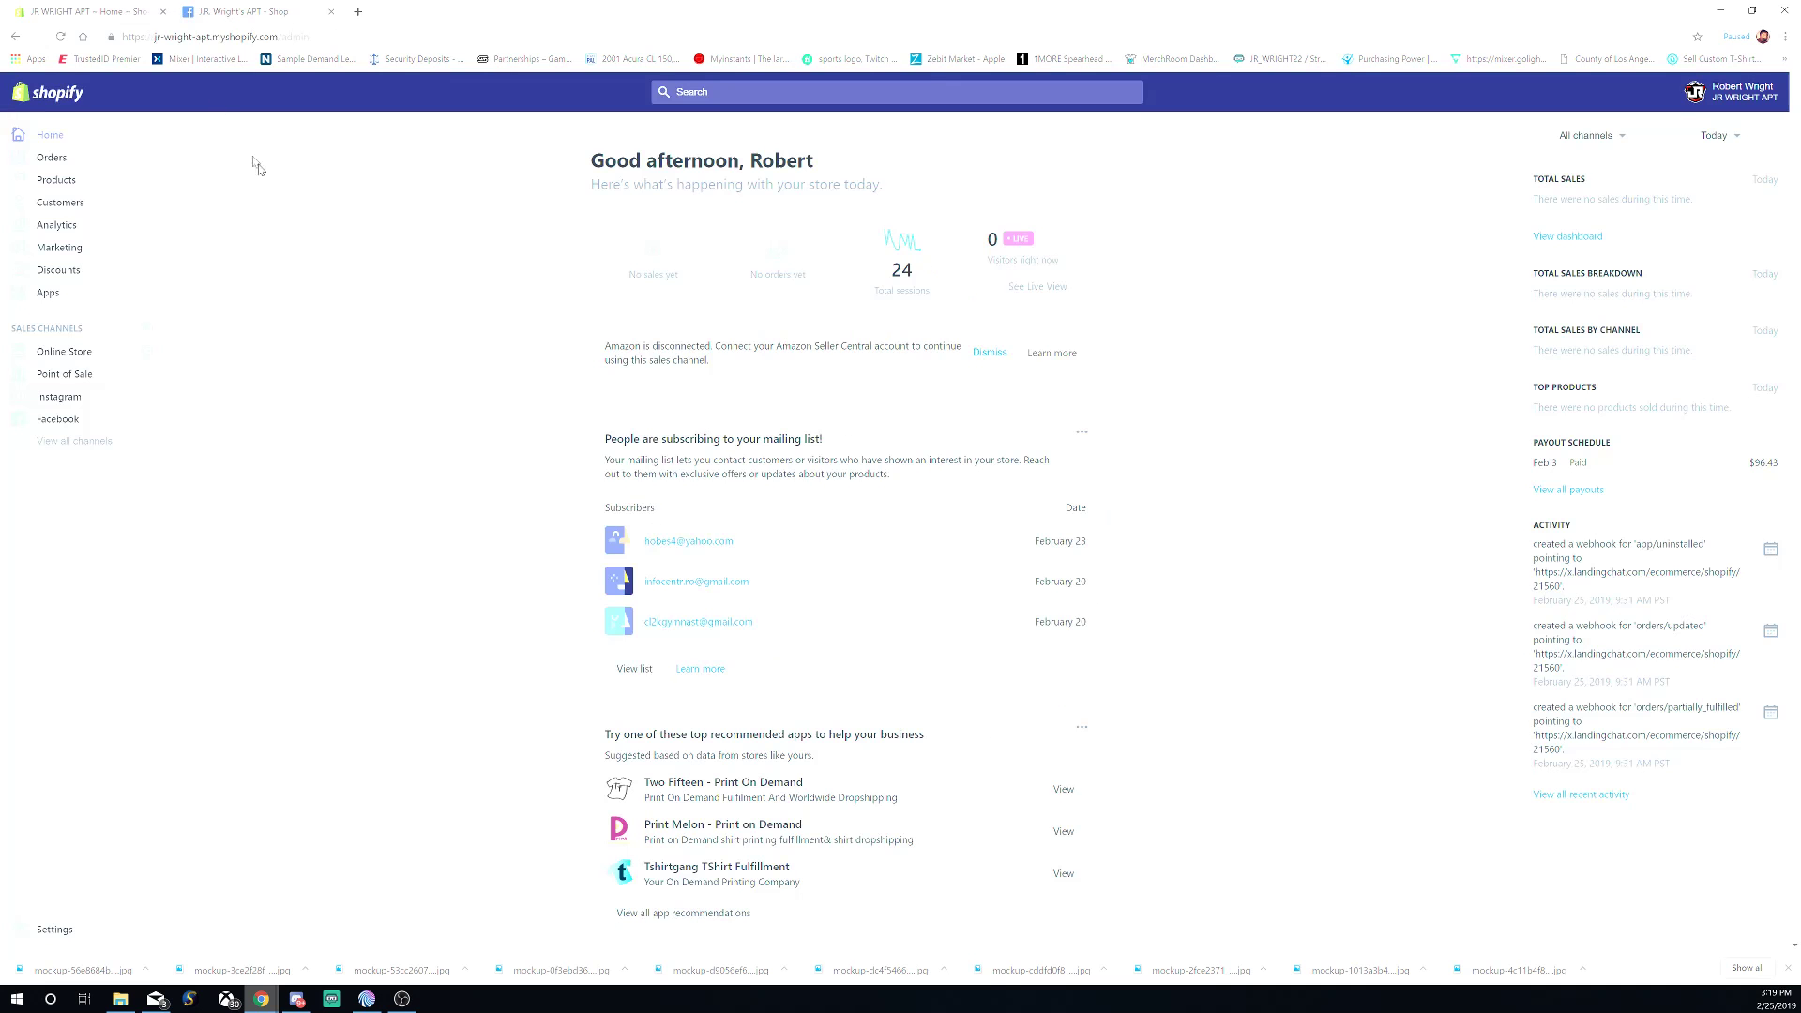
{"action": "left_click", "coordinate": [56, 180]}
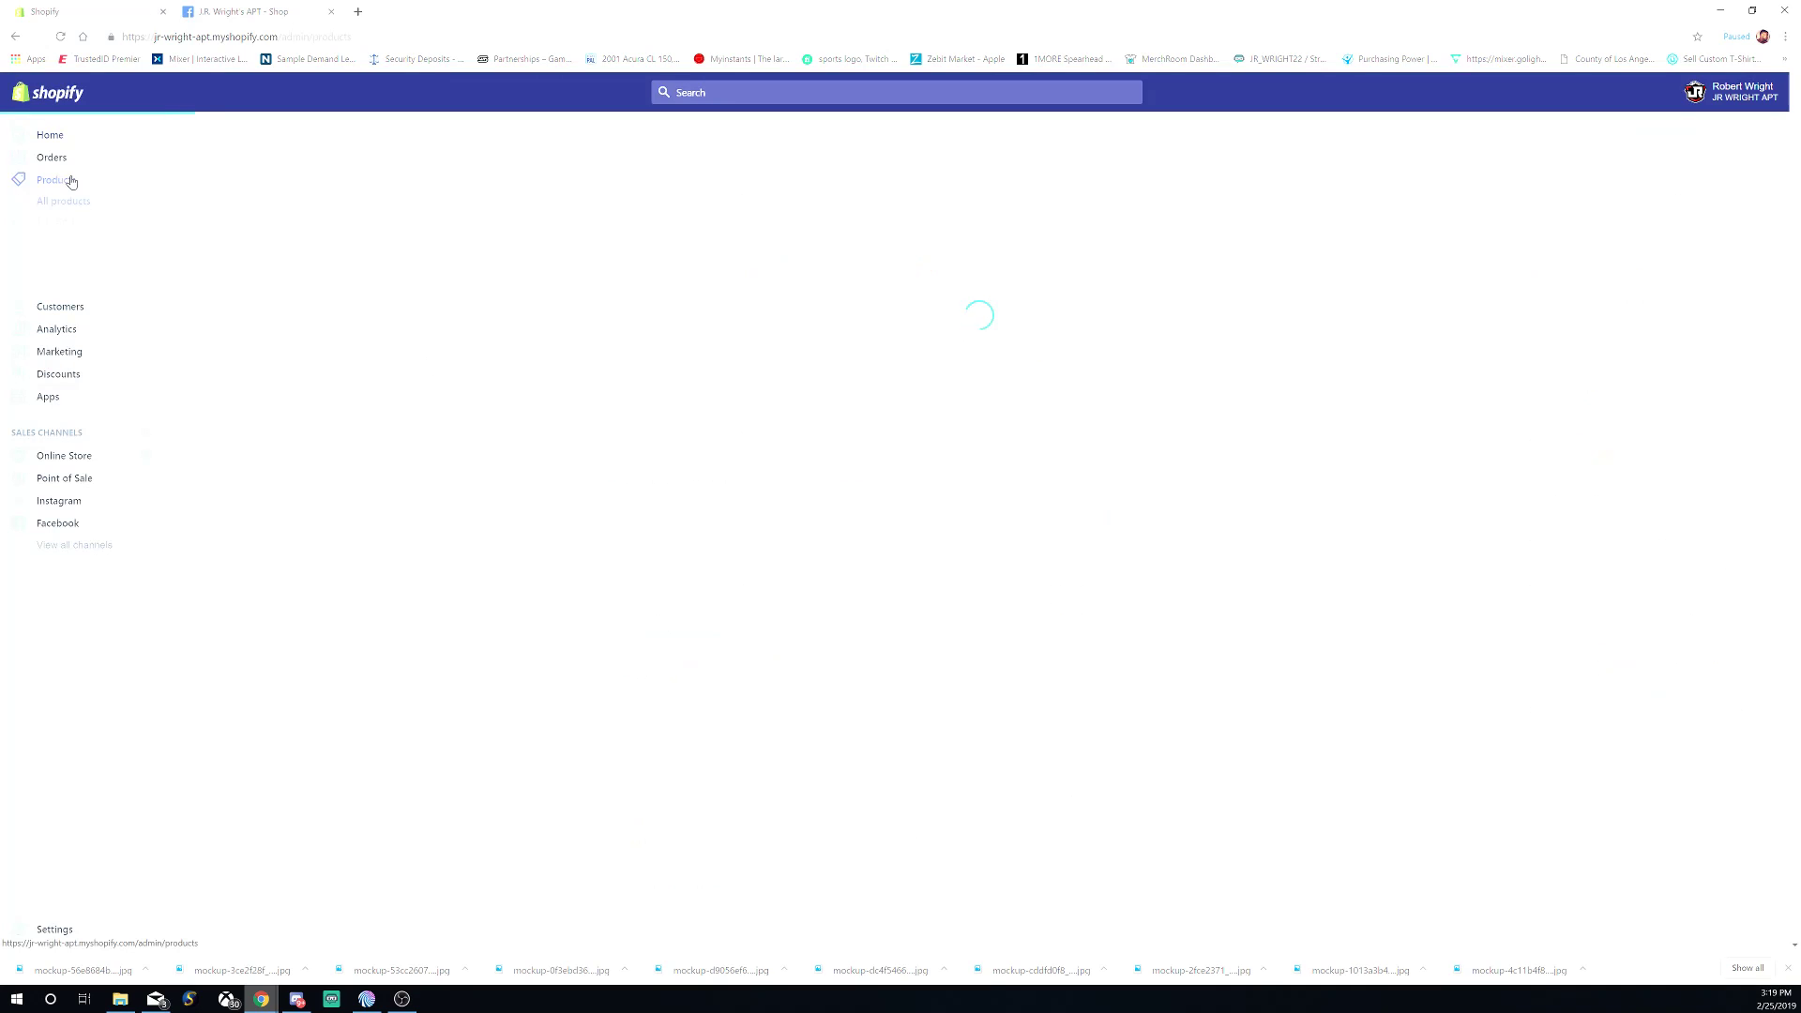
{"action": "scroll", "coordinate": [225, 479], "scroll_direction": "down", "scroll_amount": 5}
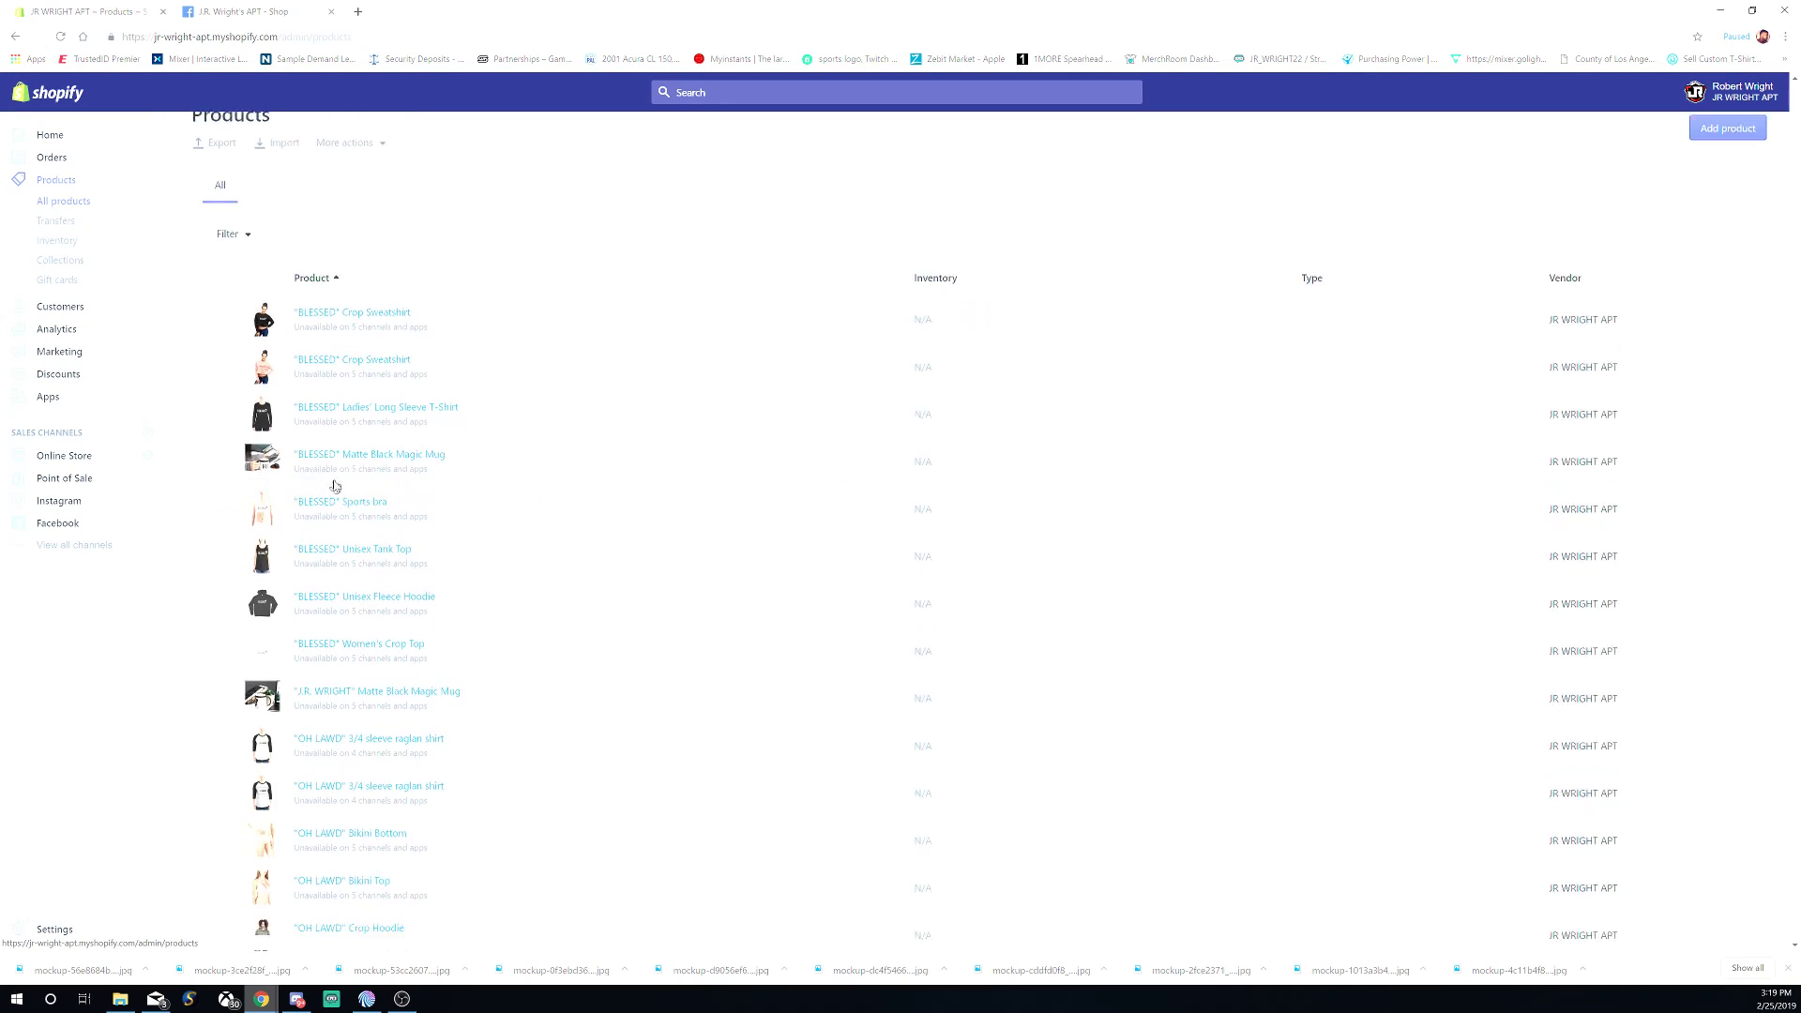
{"action": "left_click", "coordinate": [320, 607]}
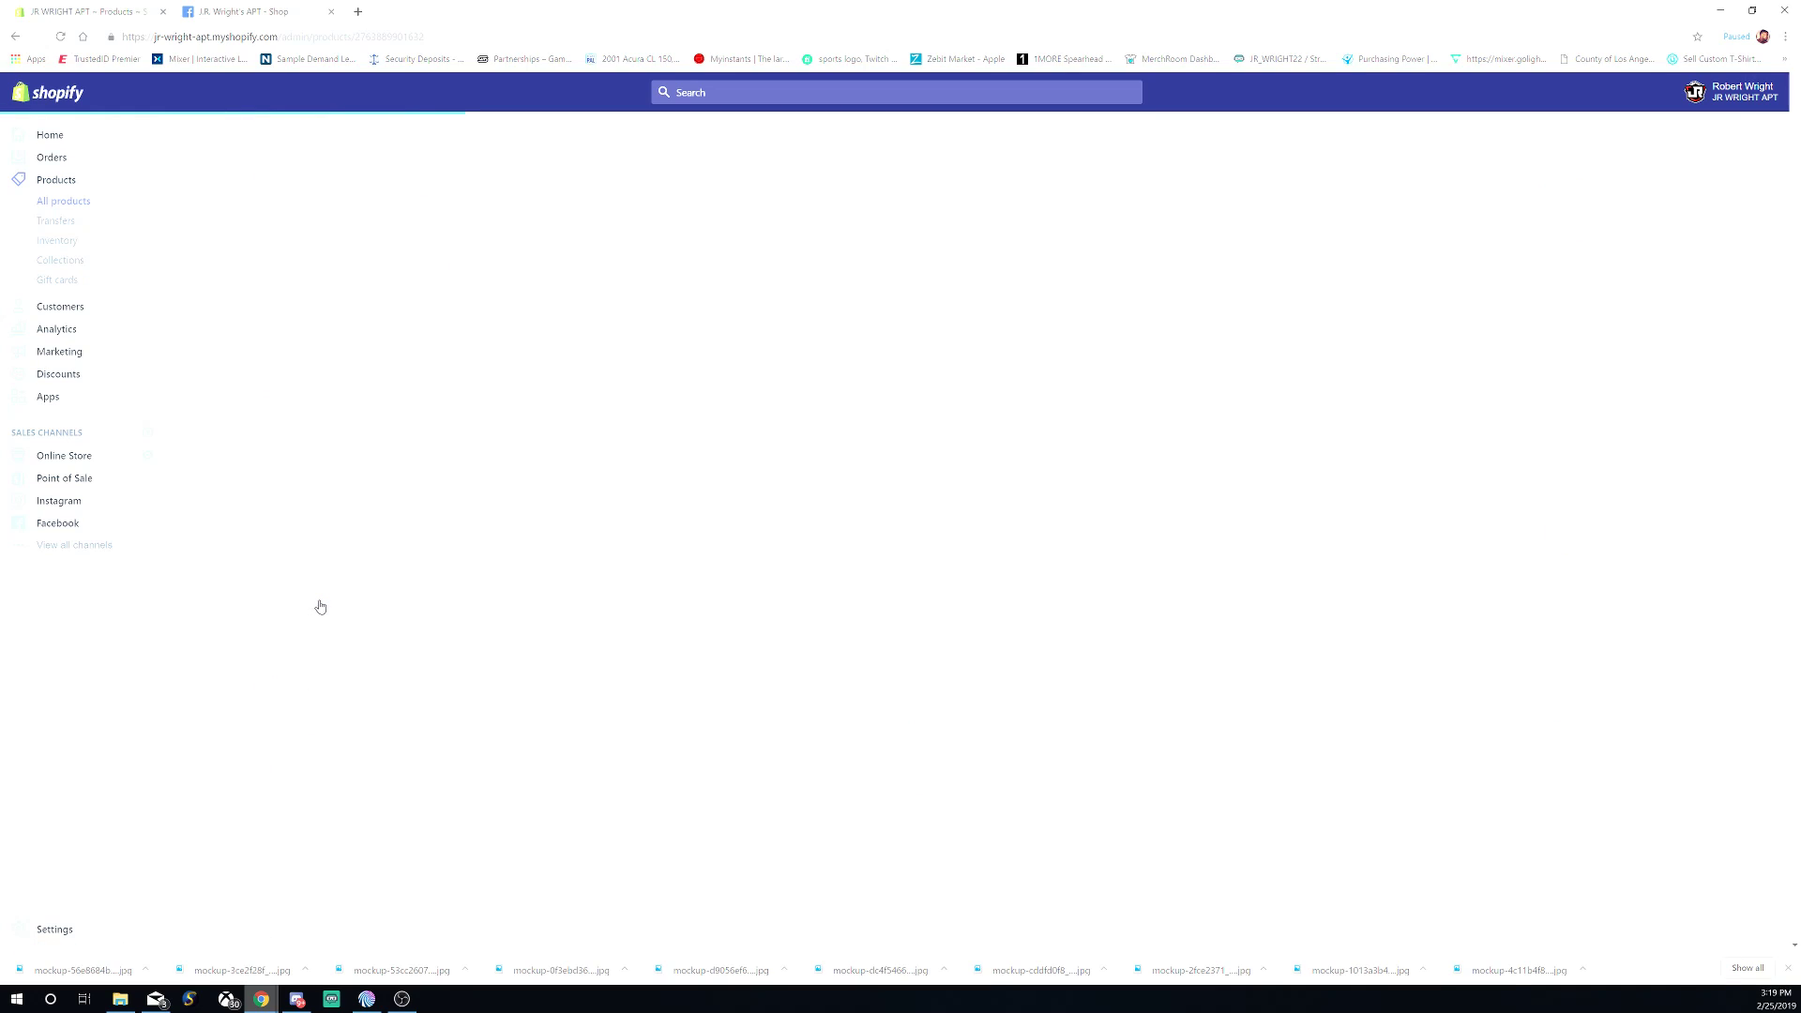
- Copy the raglan shirt's title from Shopify and paste it as the name of the new Facebook product
{"action": "left_click_drag", "start_coordinate": [853, 257], "coordinate": [418, 254]}
{"action": "key", "text": "ctrl+c"}
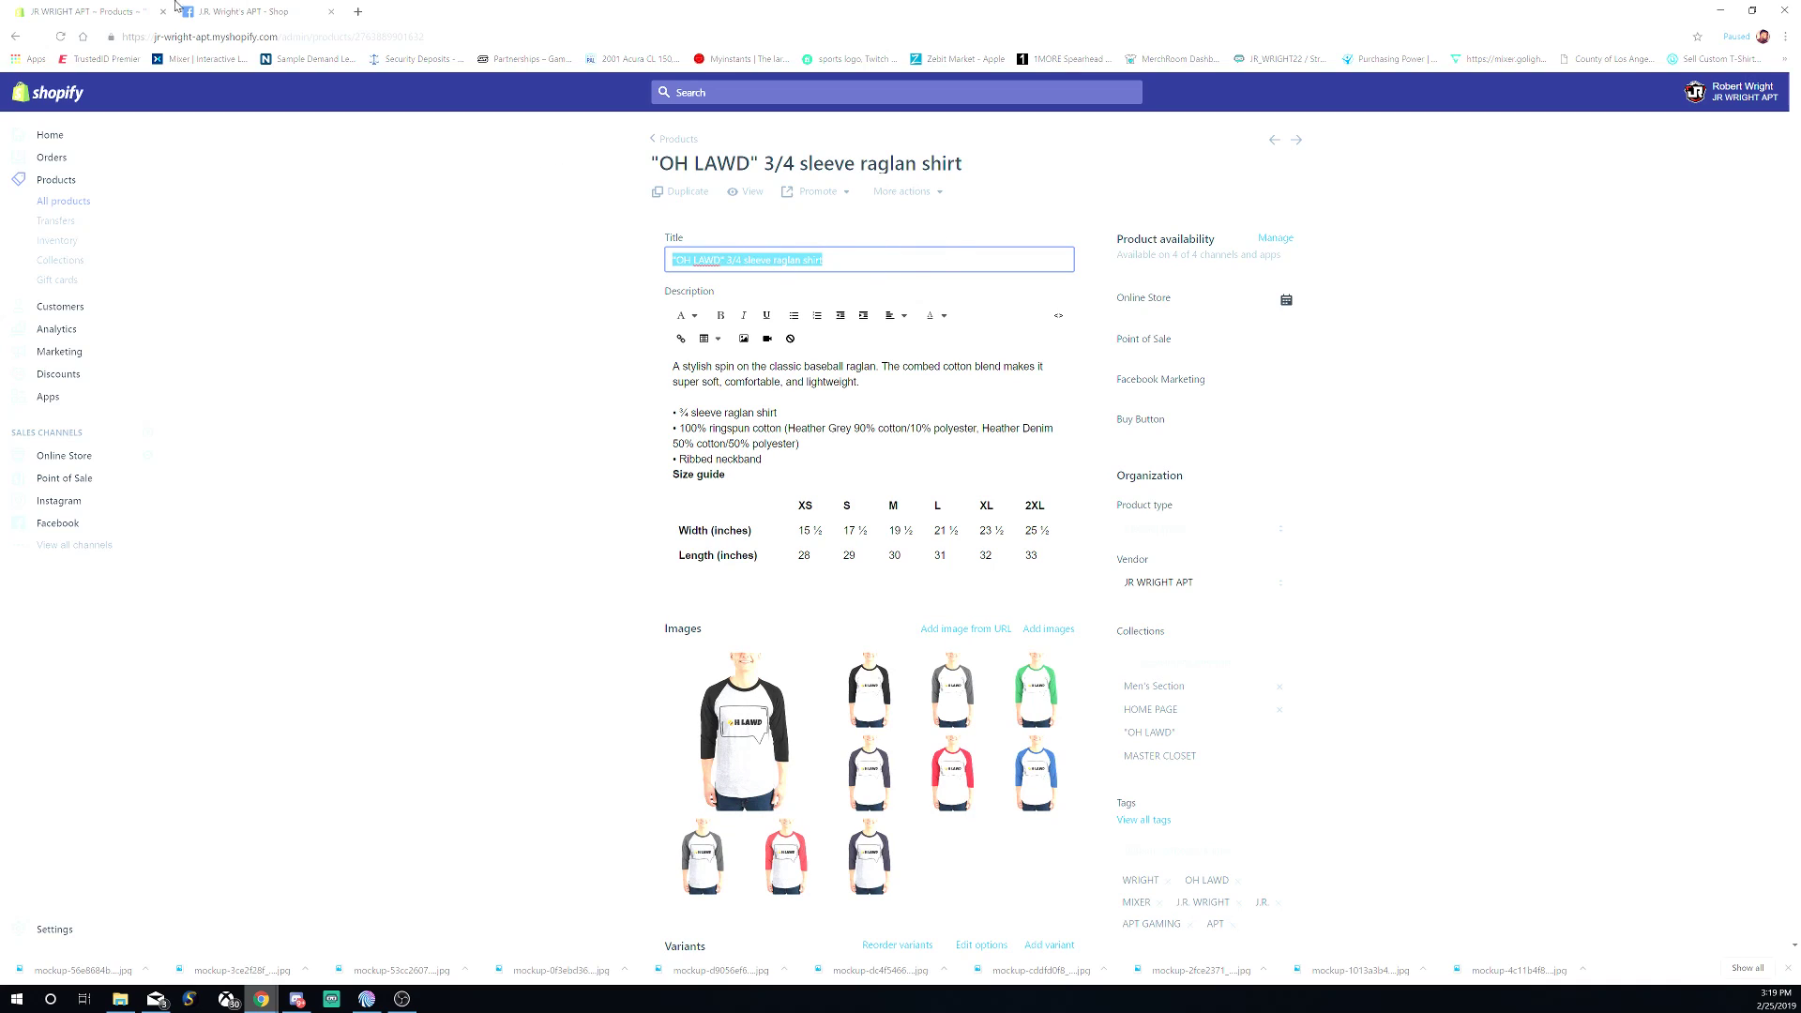
{"action": "left_click", "coordinate": [275, 9]}
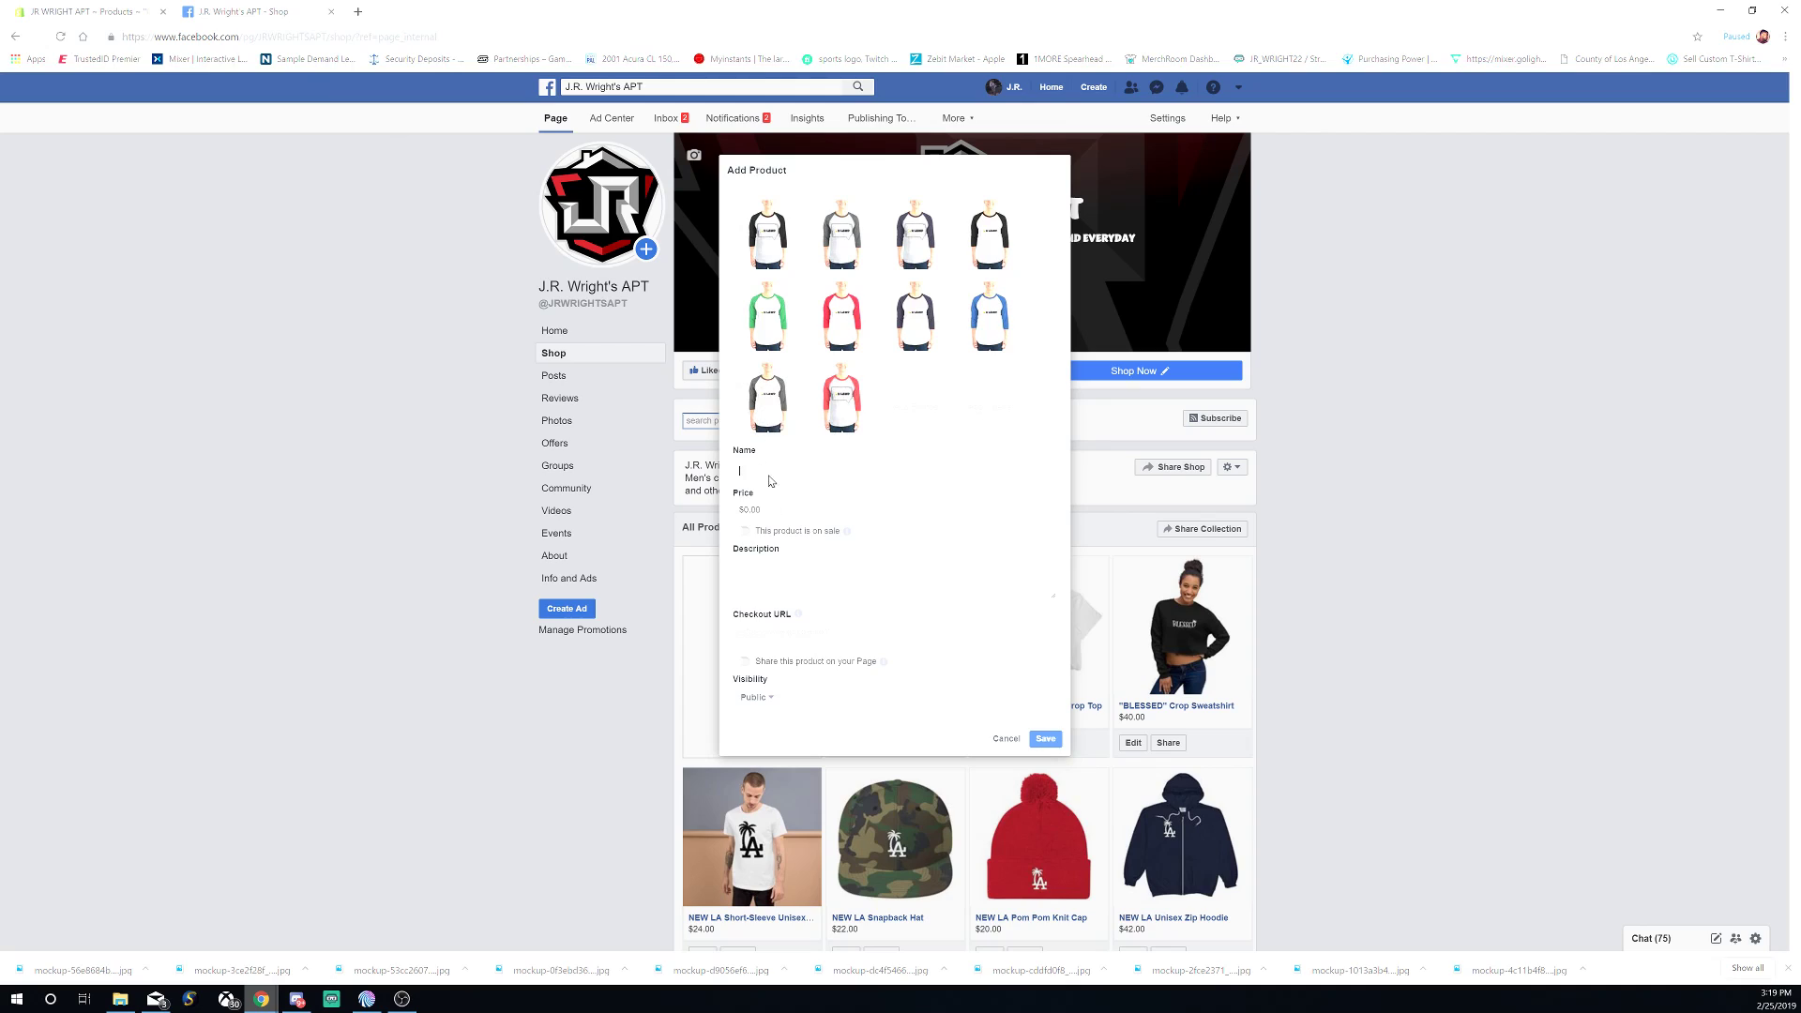
{"action": "left_click", "coordinate": [767, 469]}
{"action": "key", "text": "ctrl+v"}
- Check the shirt's variant price in Shopify and set the Facebook product's price to $26.50, leaving it not on sale
{"action": "left_click", "coordinate": [771, 512]}
{"action": "key", "text": "BackSpace"}
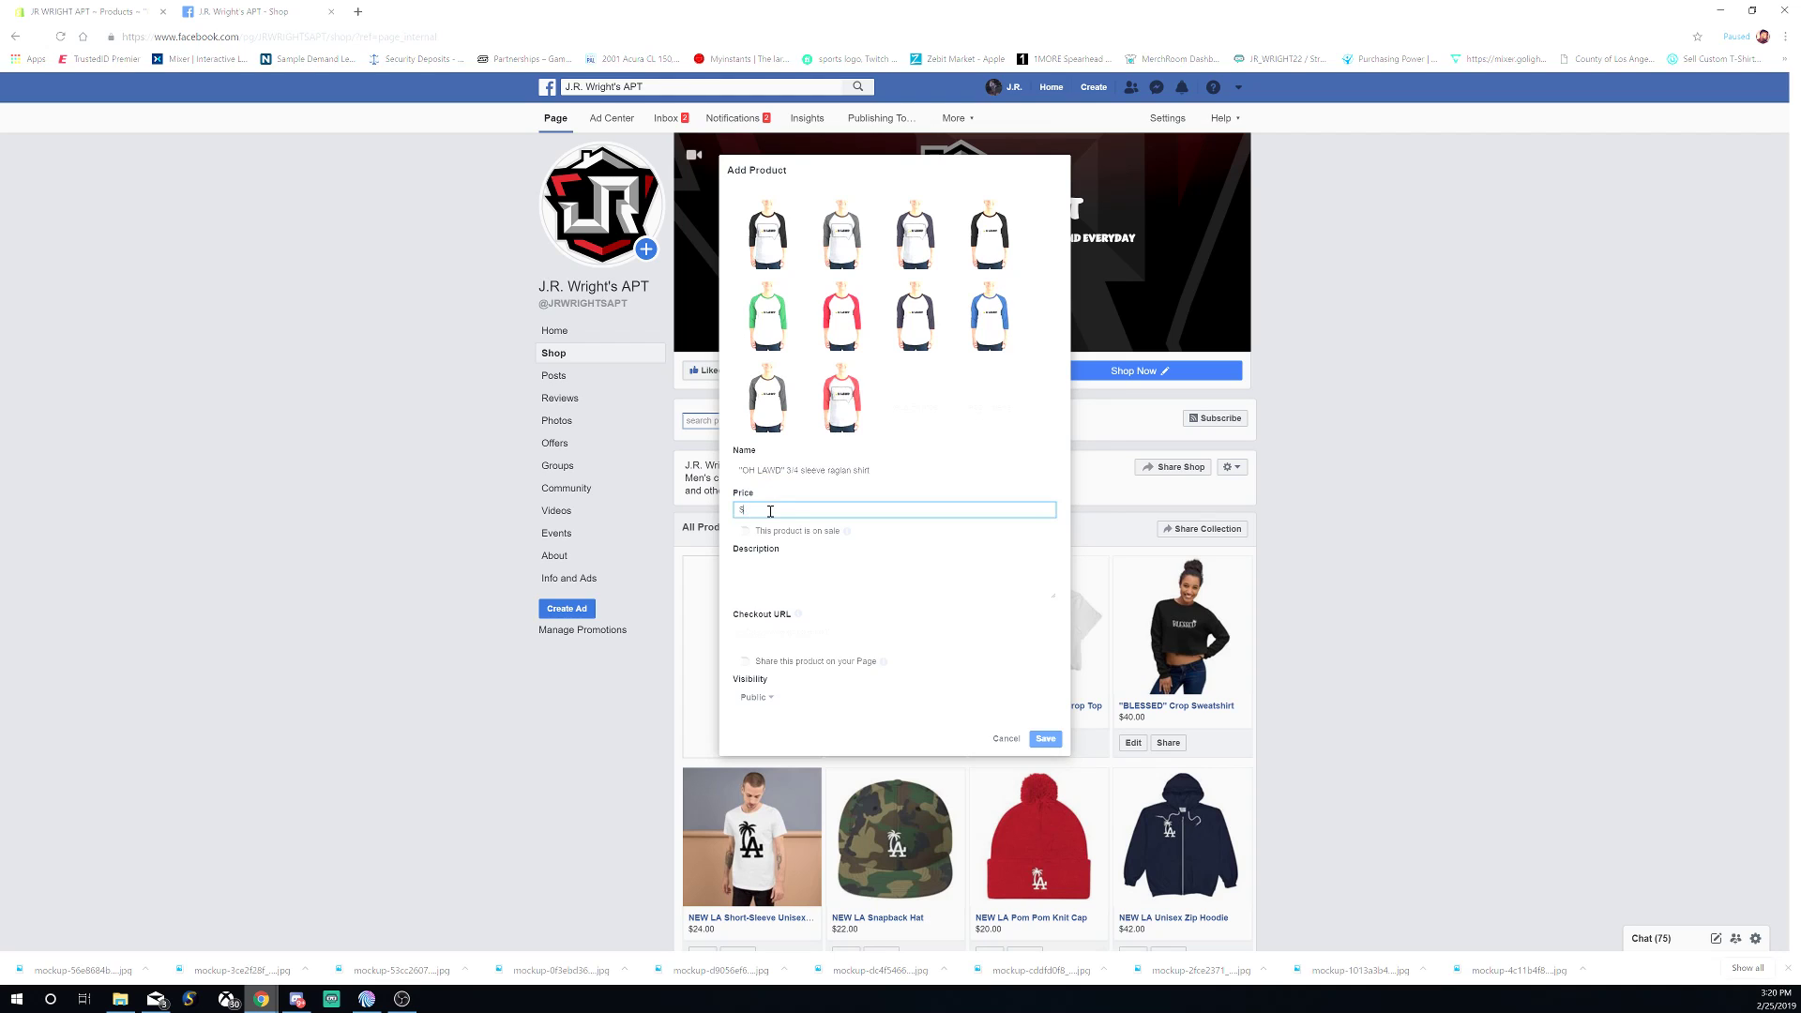
{"action": "left_click", "coordinate": [141, 12]}
{"action": "scroll", "coordinate": [1061, 710], "scroll_direction": "down", "scroll_amount": 3}
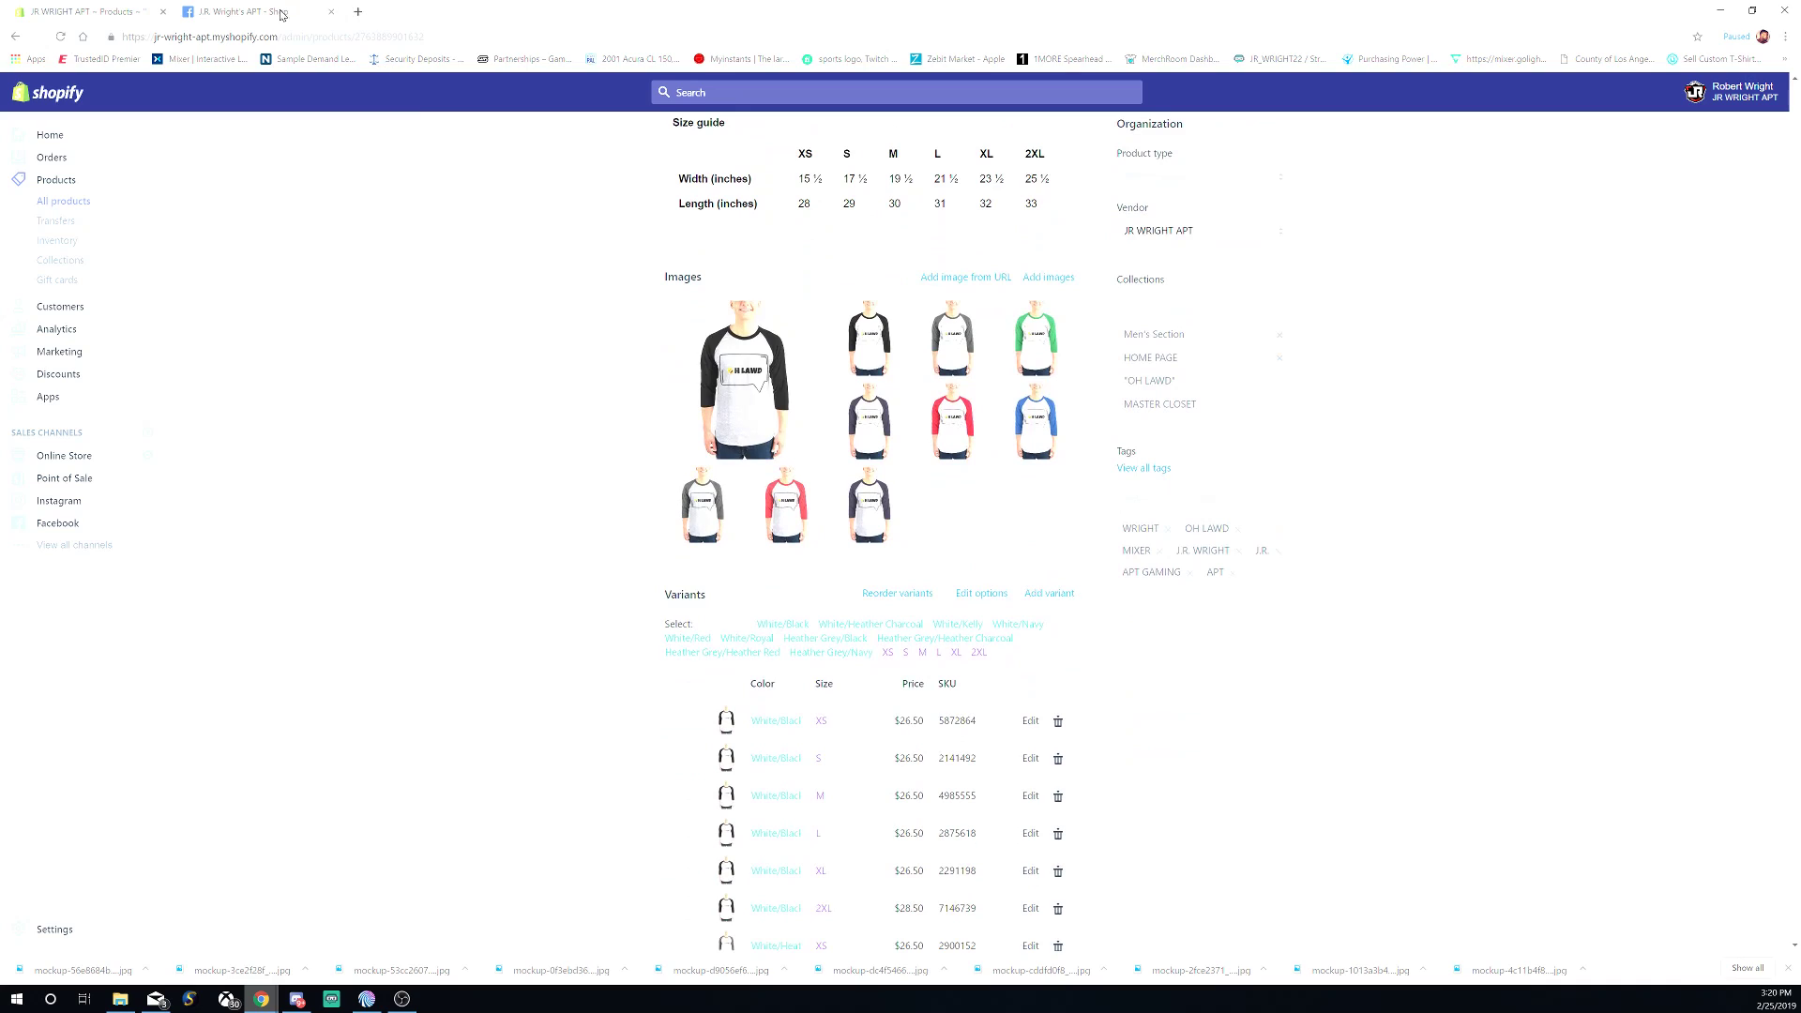
{"action": "left_click", "coordinate": [244, 13]}
{"action": "double_click", "coordinate": [779, 511]}
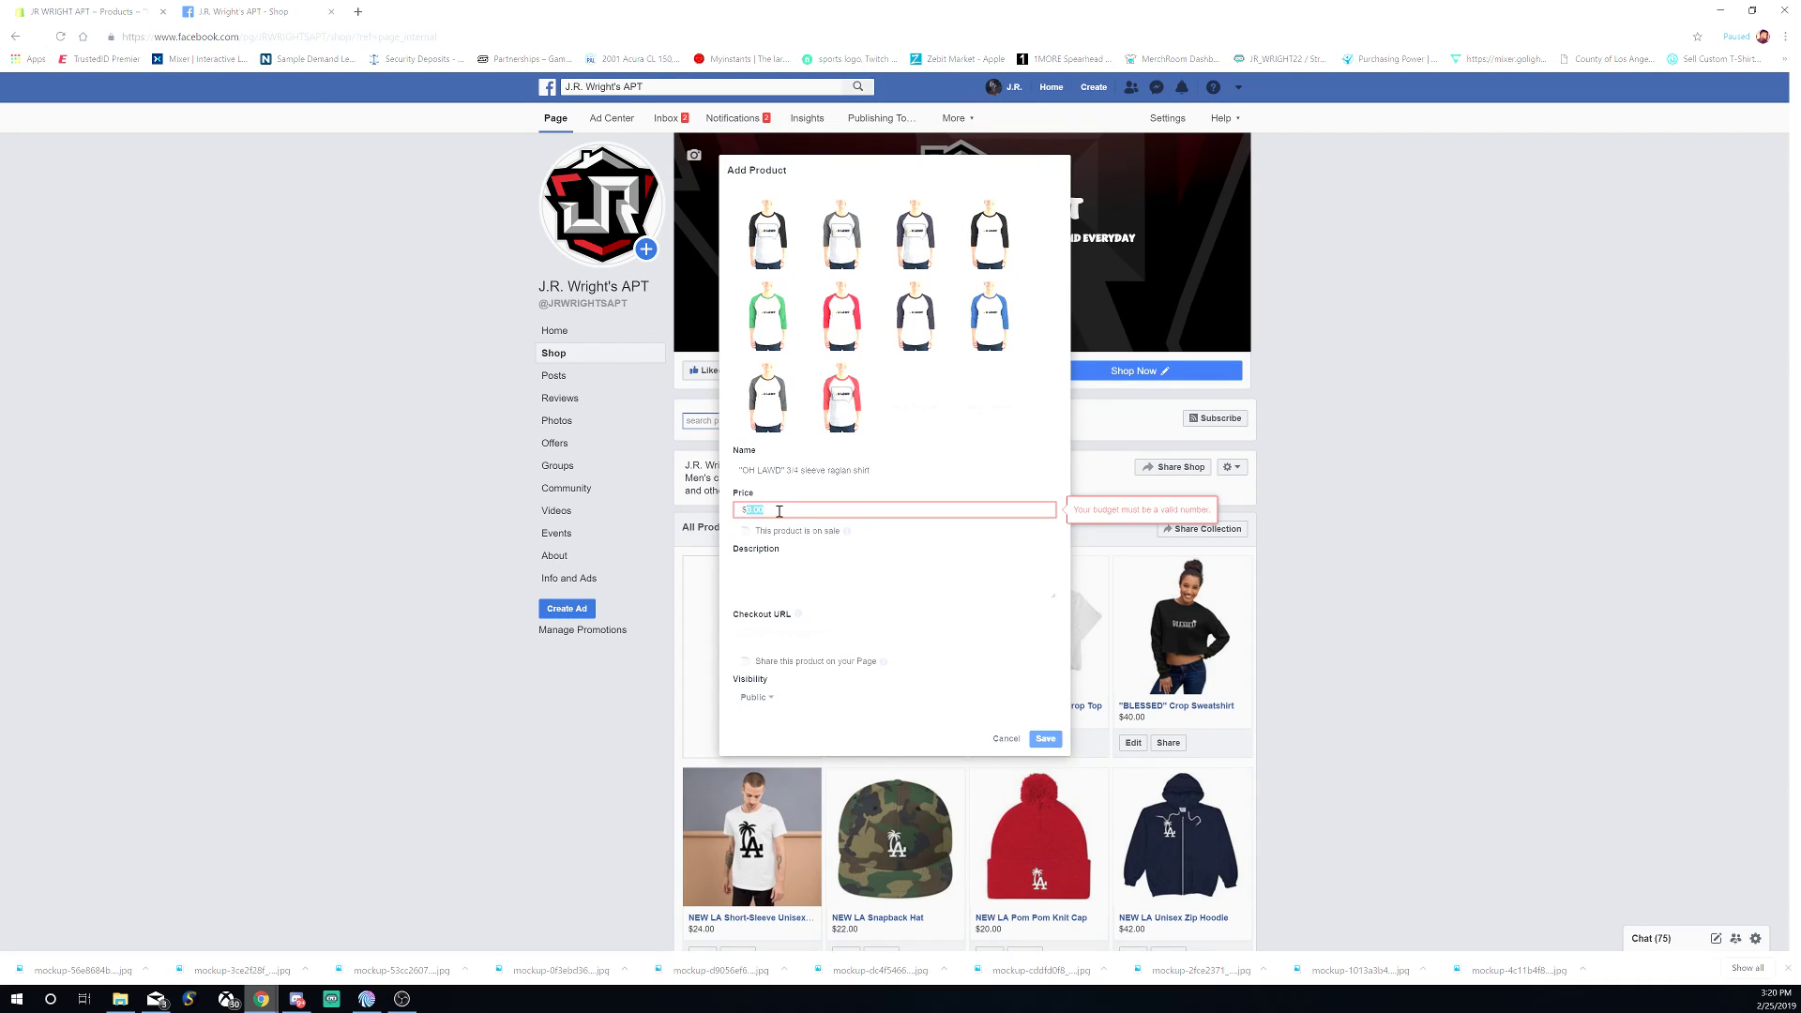
{"action": "type", "text": "26.50"}
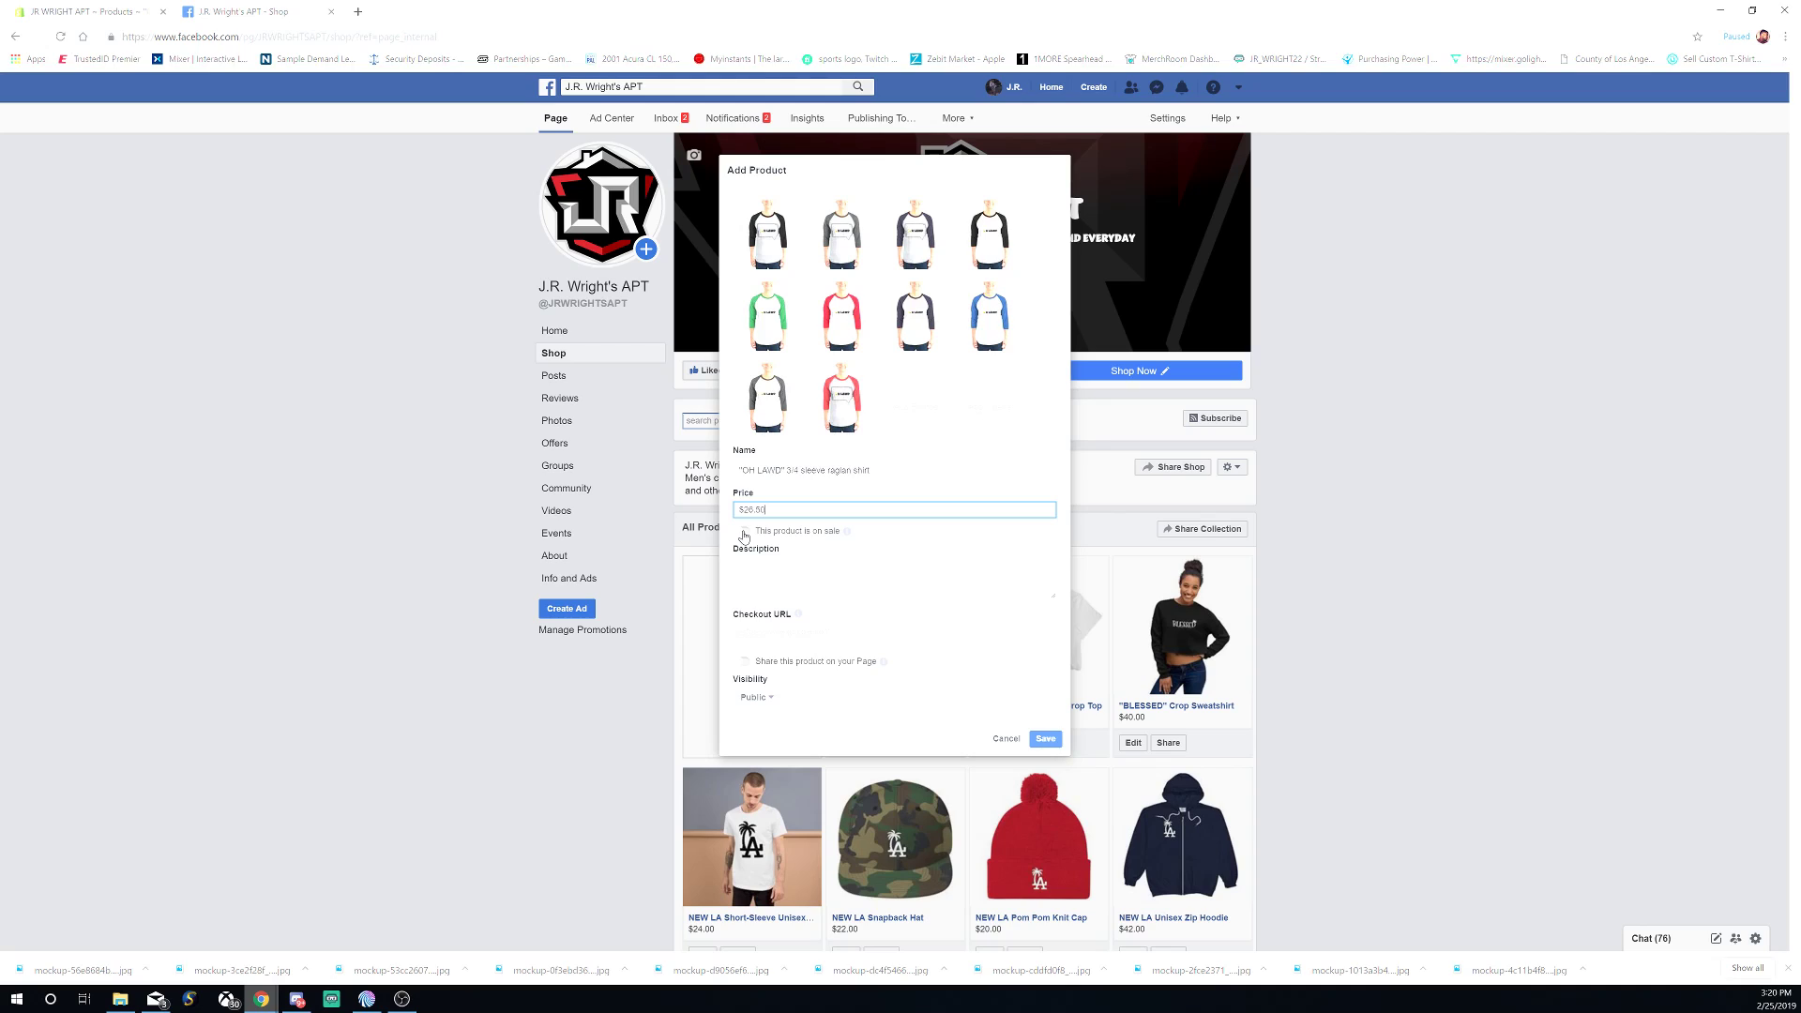
{"action": "left_click", "coordinate": [744, 534]}
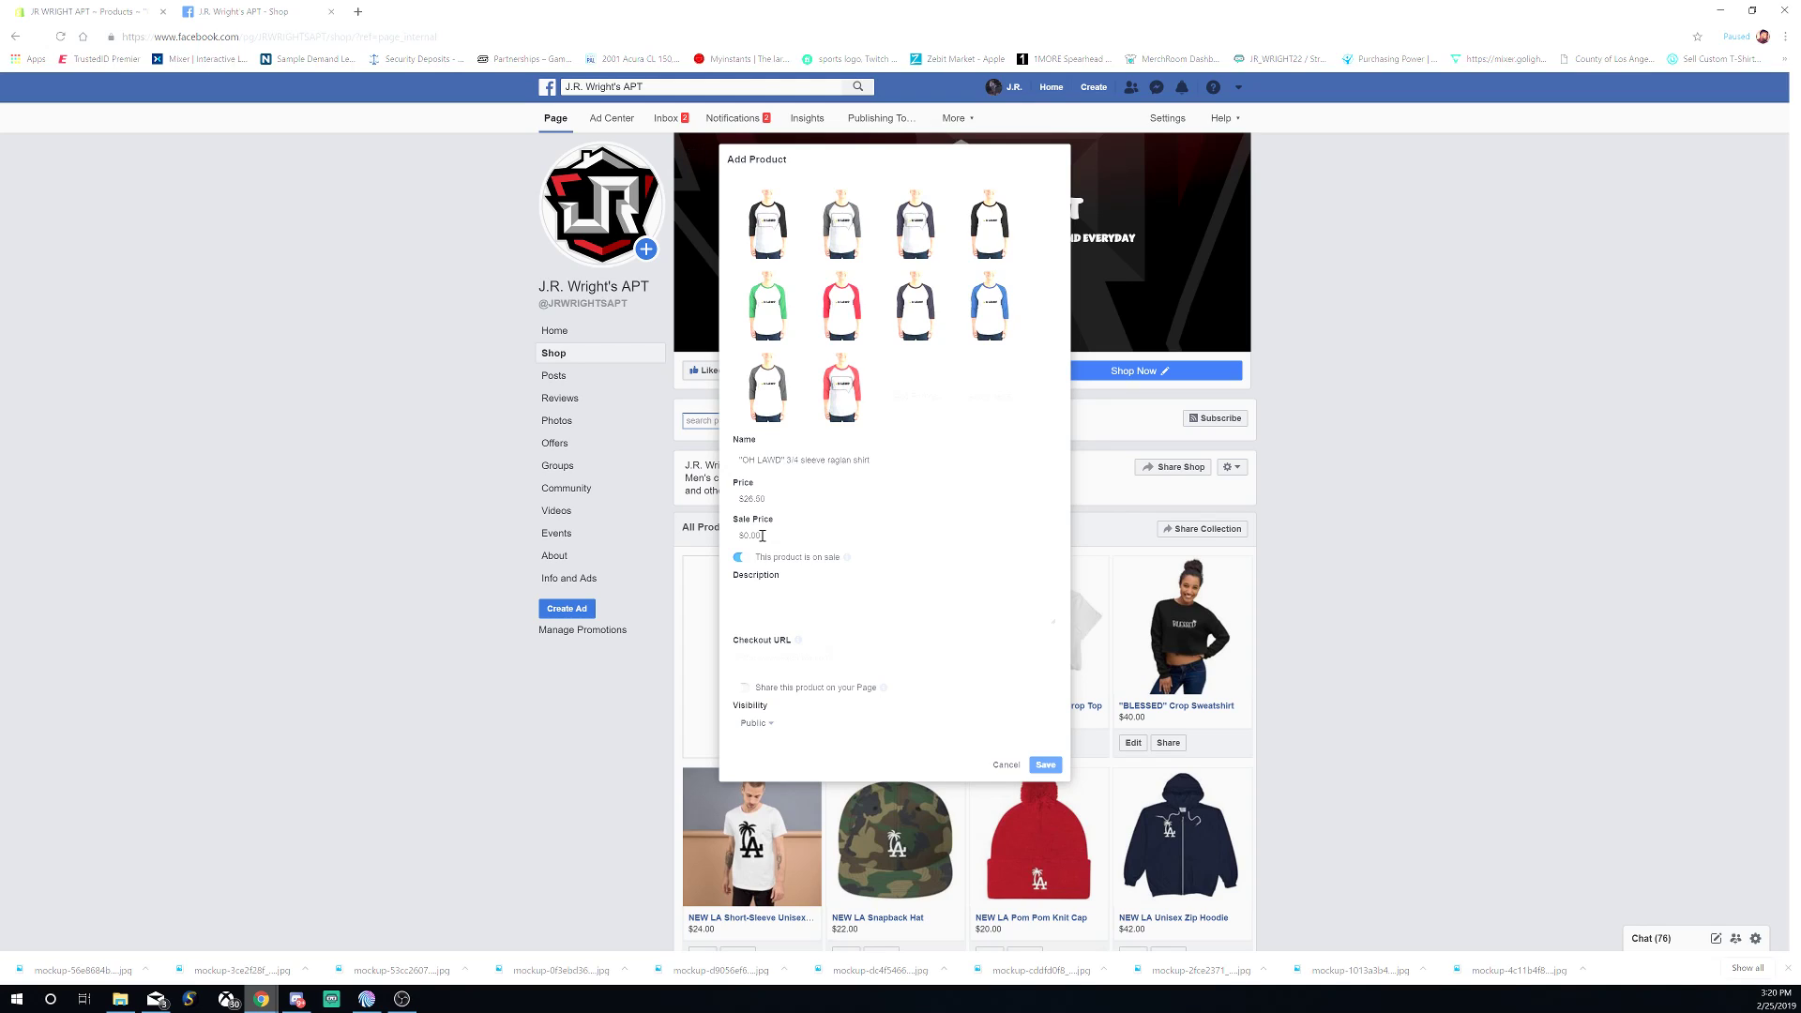
{"action": "left_click", "coordinate": [739, 560]}
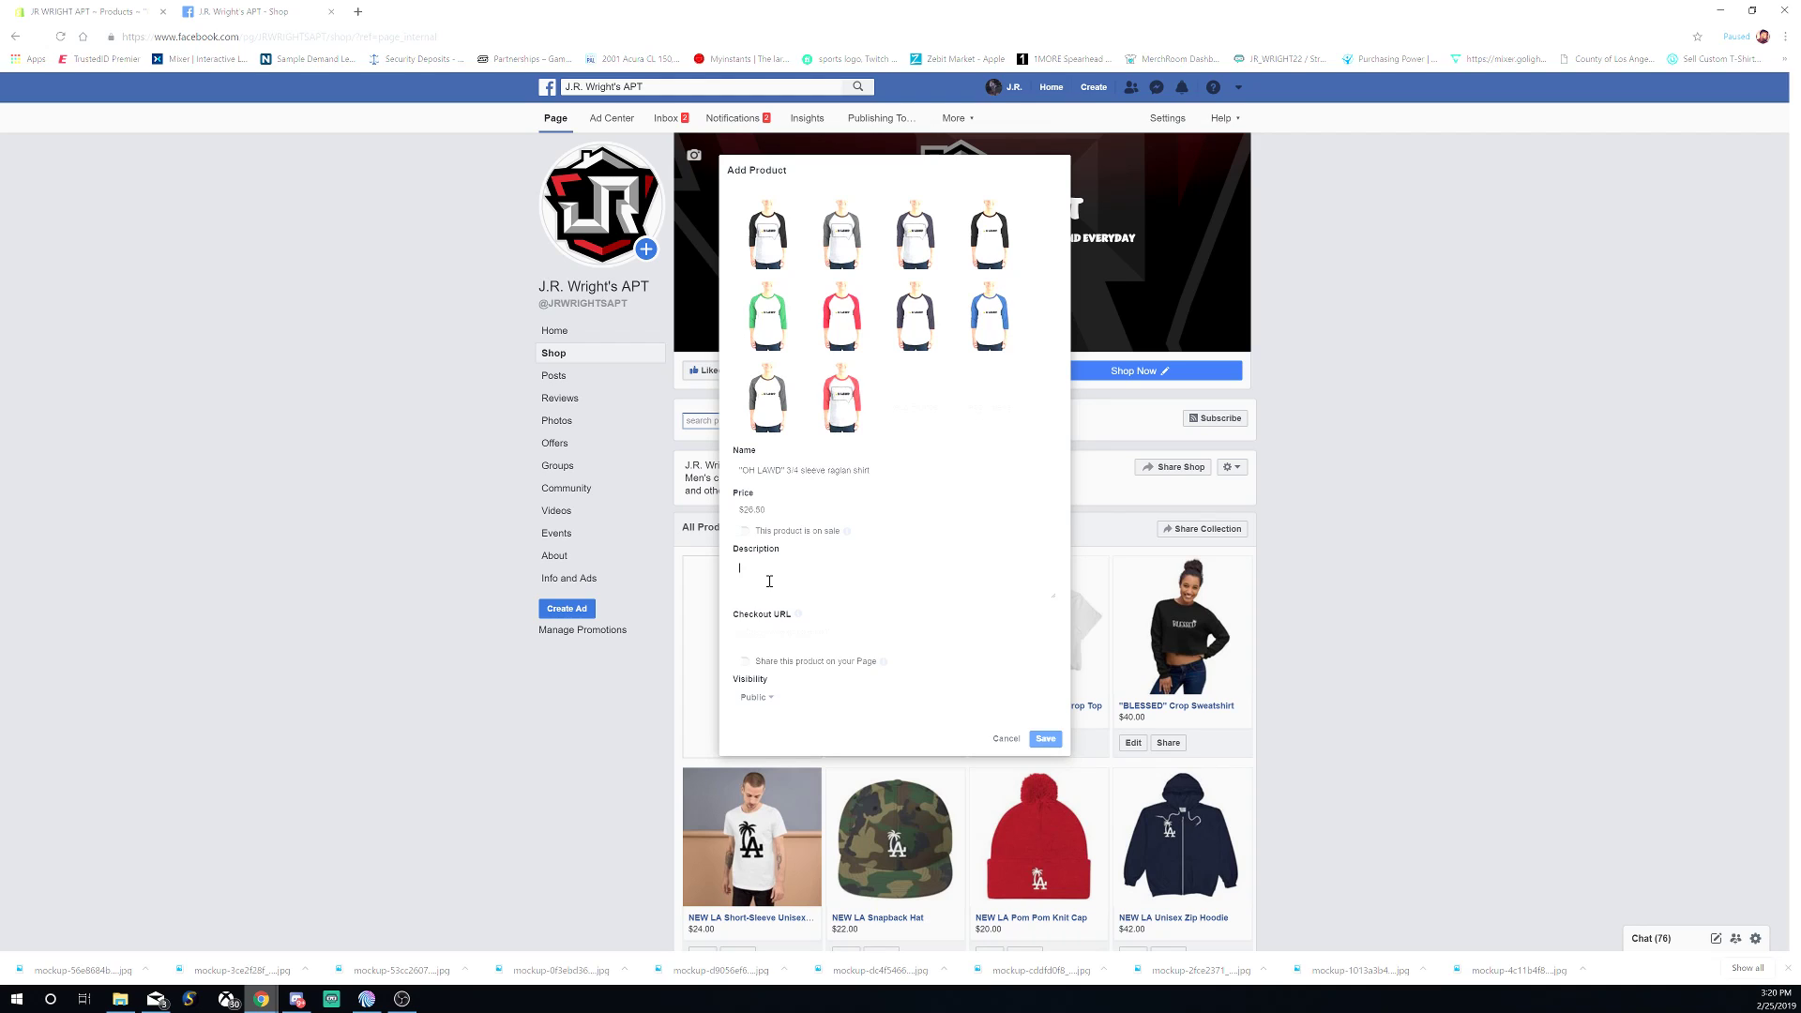
- Copy the shirt's Shopify description through "Ribbed neckband", without the size guide, into the Facebook product's description
{"action": "left_click", "coordinate": [129, 10]}
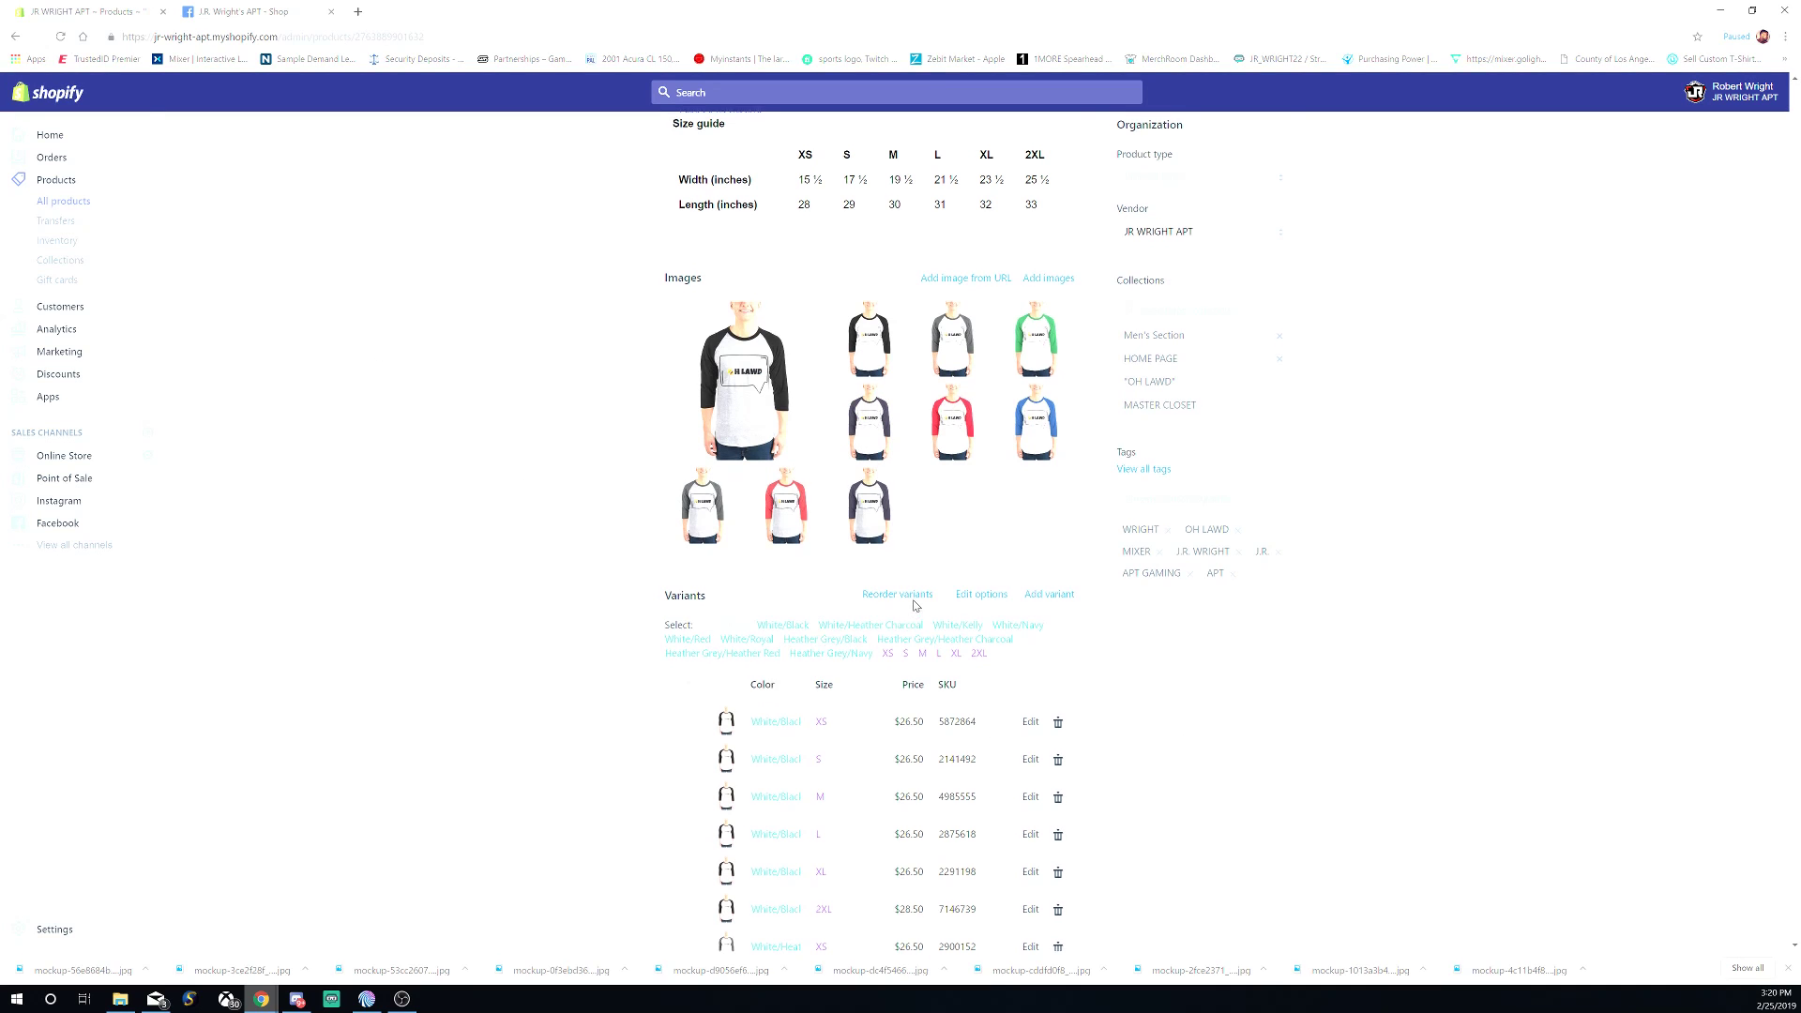
{"action": "key", "text": "shift+Tab"}
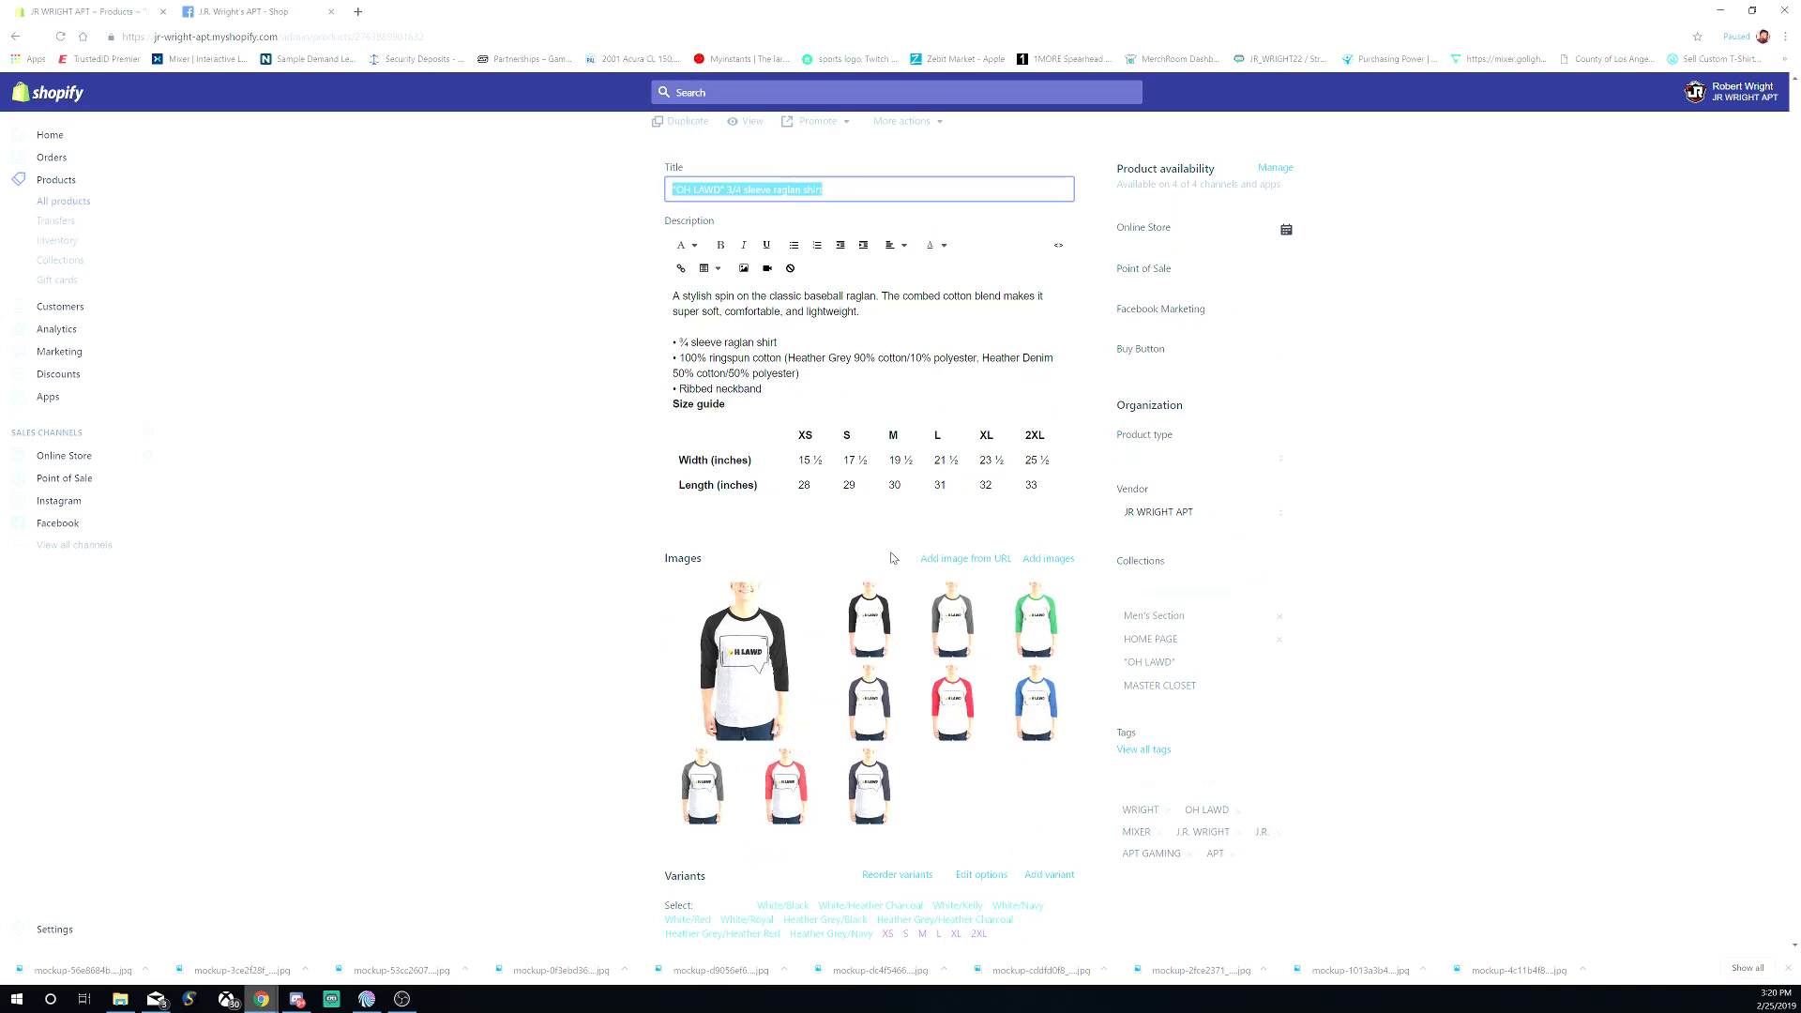
{"action": "left_click_drag", "start_coordinate": [763, 390], "coordinate": [650, 259]}
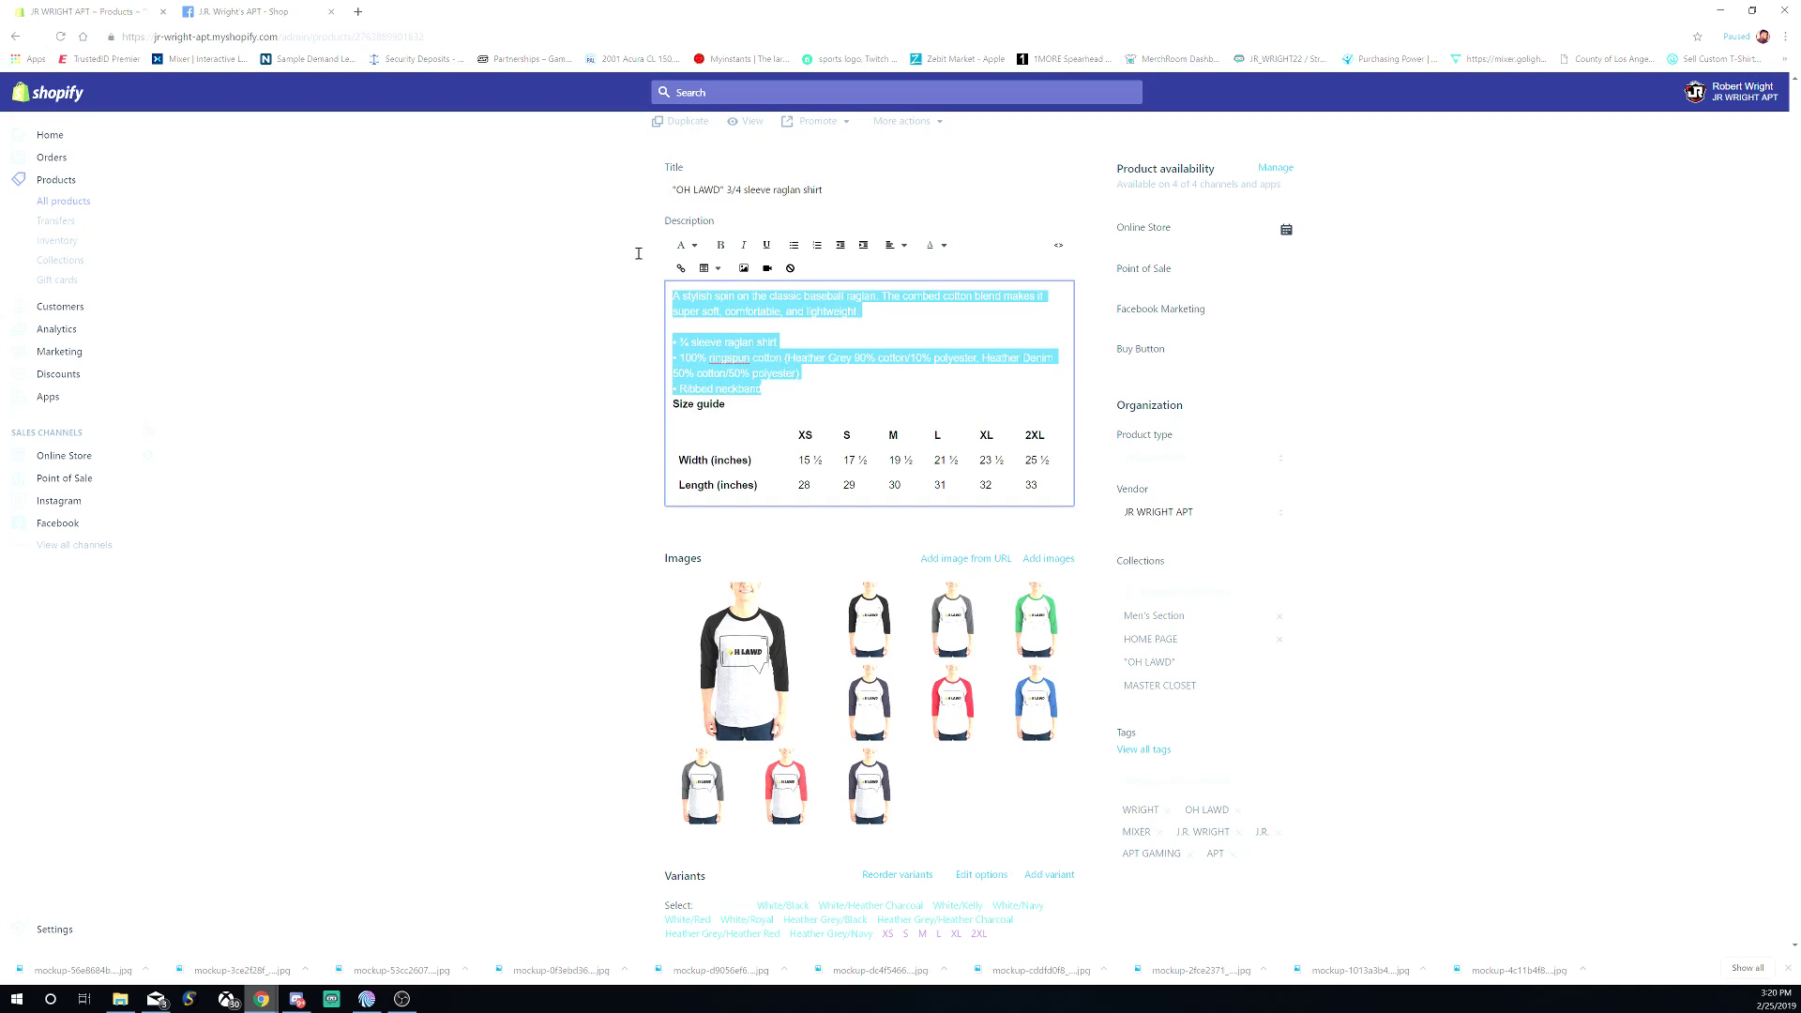
{"action": "left_click", "coordinate": [300, 9]}
{"action": "left_click", "coordinate": [761, 565]}
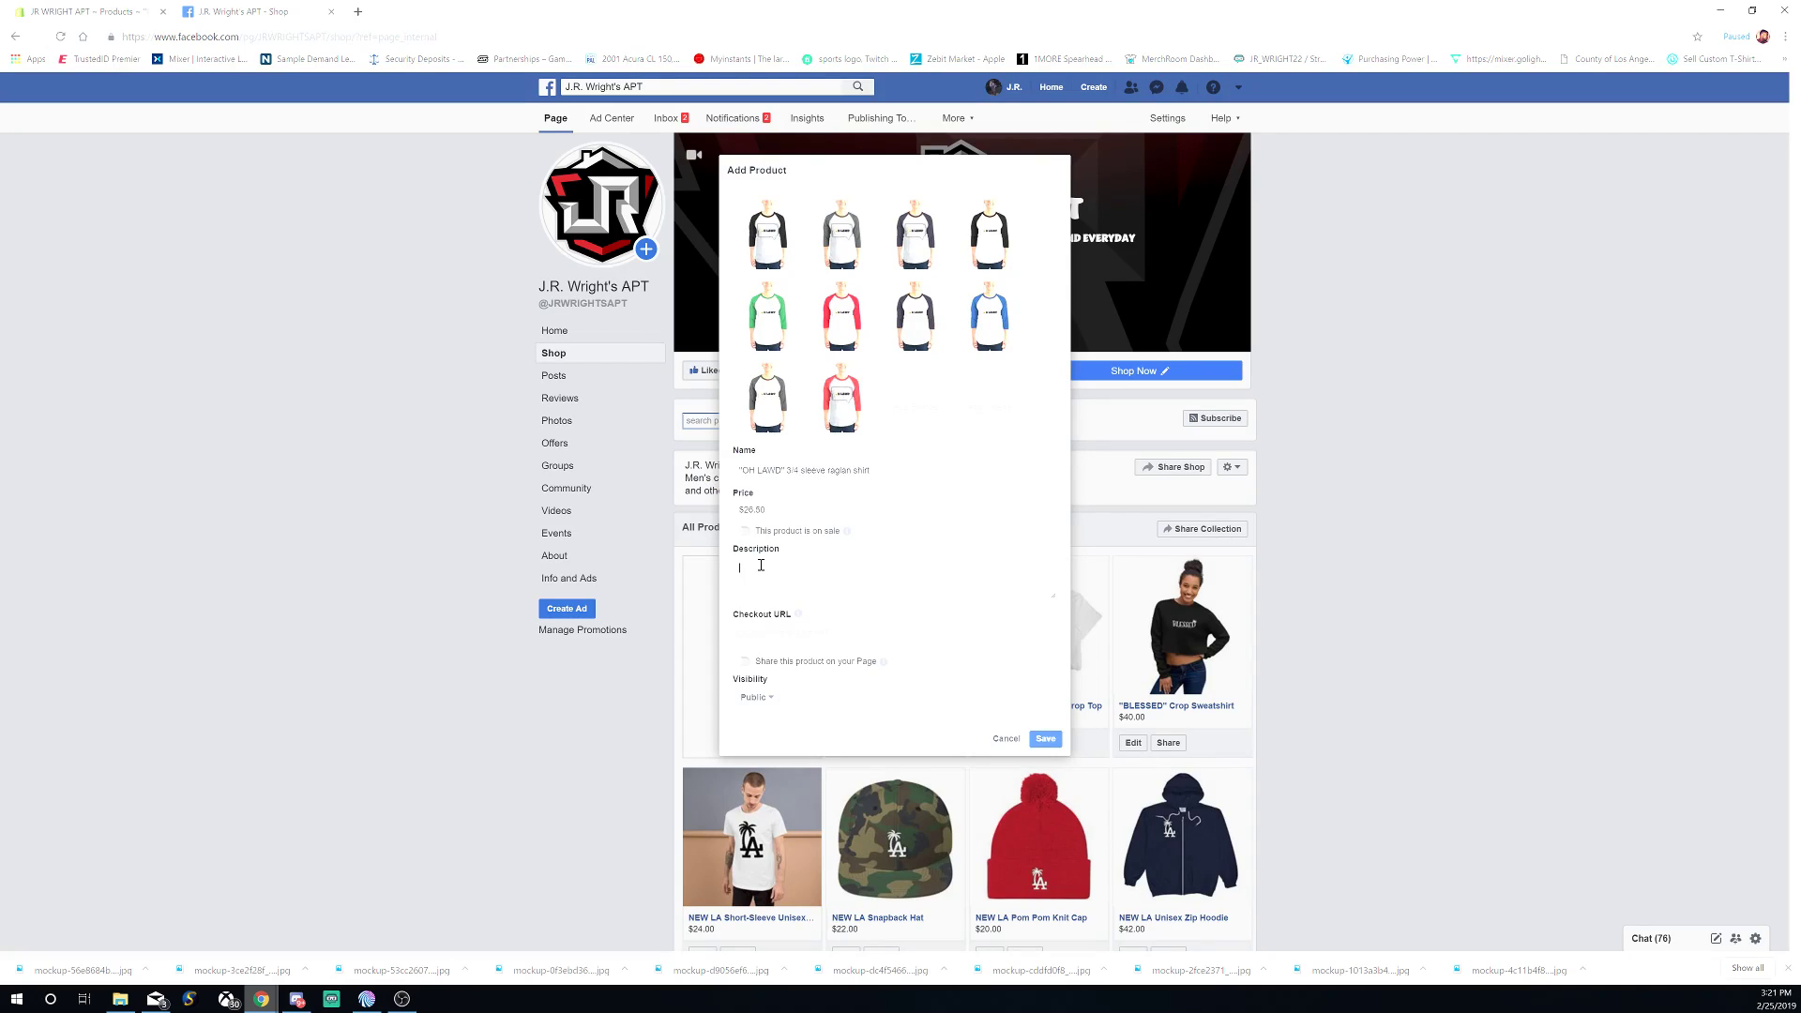
{"action": "key", "text": "ctrl+v"}
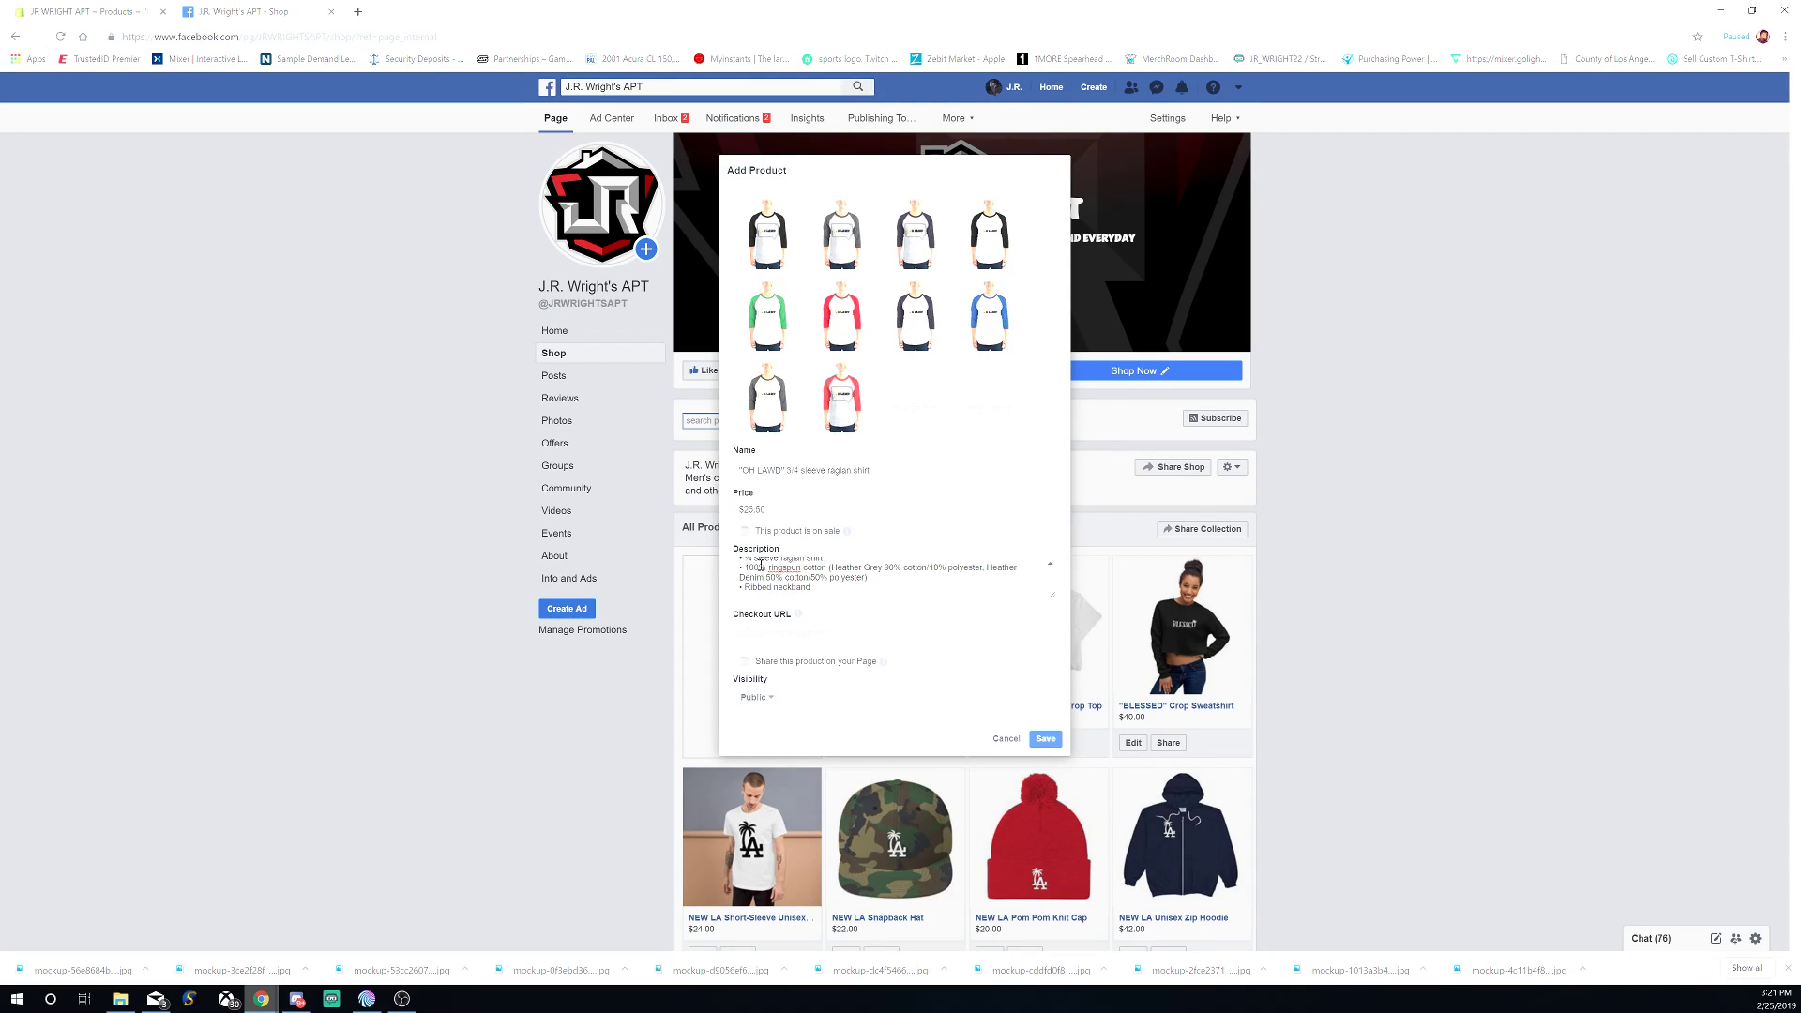
- Return to the raglan shirt in Shopify and view its live page in the online store
{"action": "left_click", "coordinate": [807, 632]}
{"action": "left_click", "coordinate": [120, 16]}
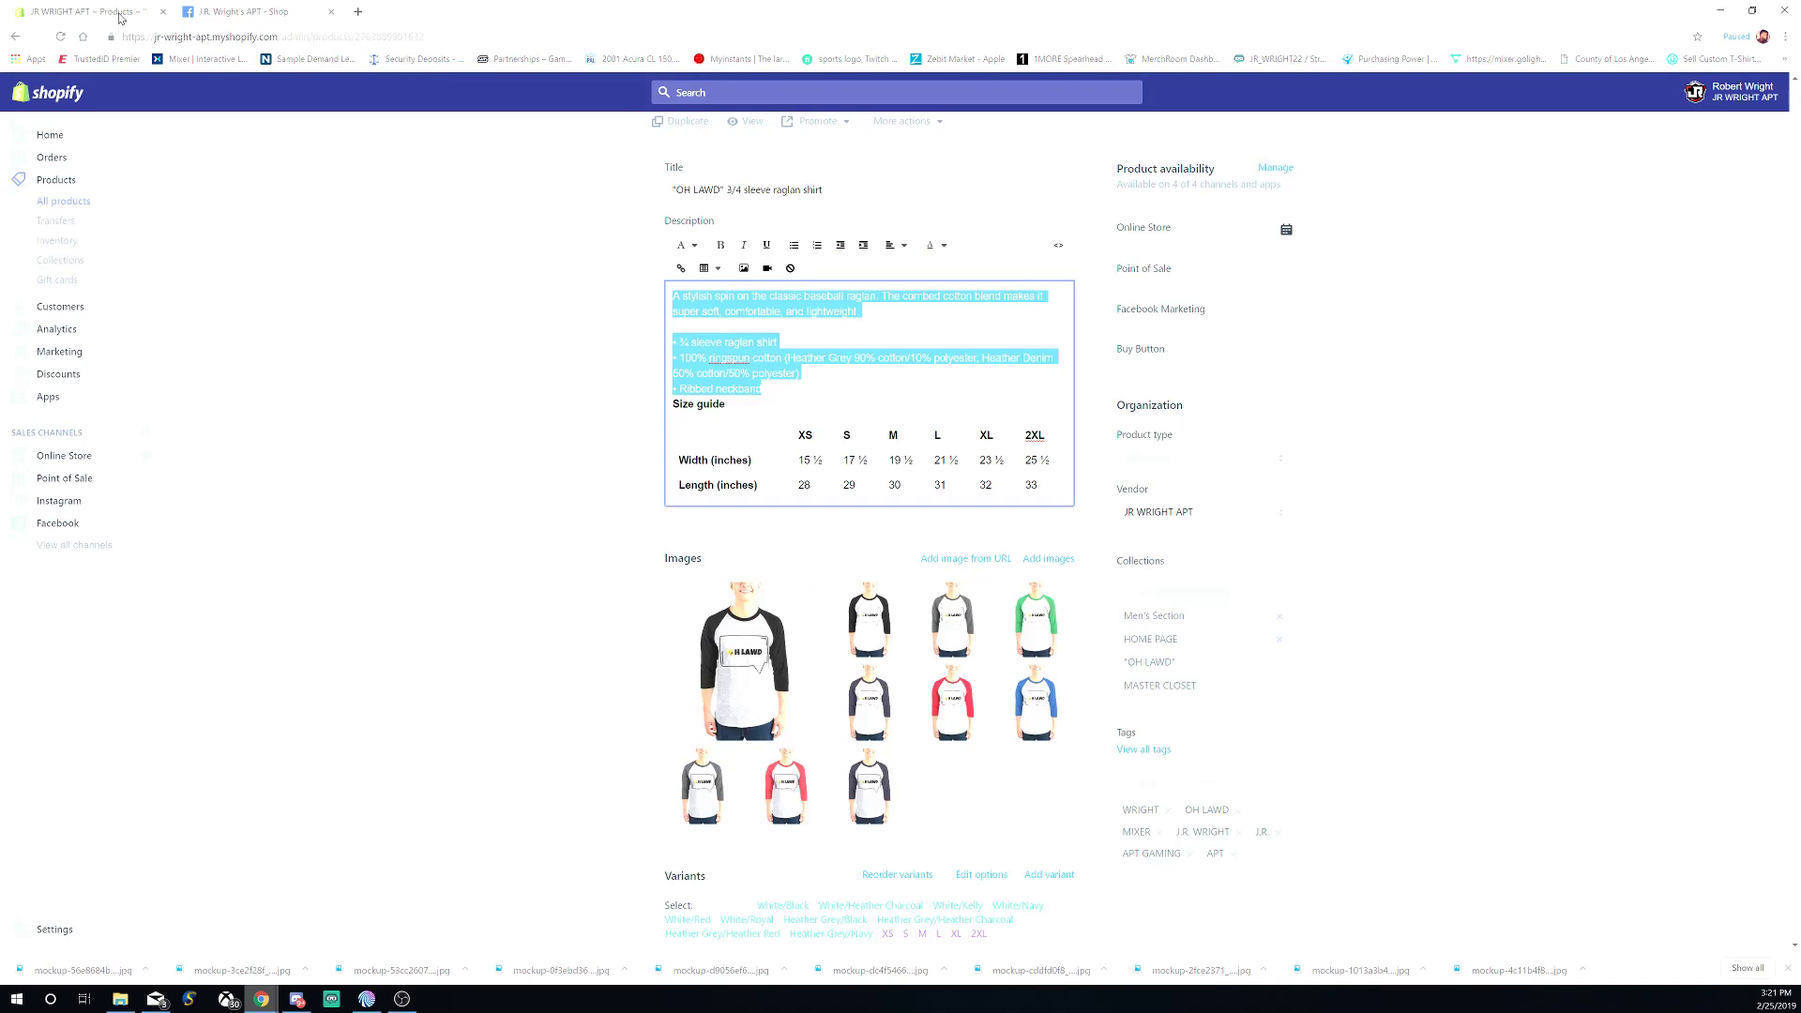
{"action": "scroll", "coordinate": [591, 488], "scroll_direction": "up", "scroll_amount": 1}
{"action": "left_click", "coordinate": [550, 381]}
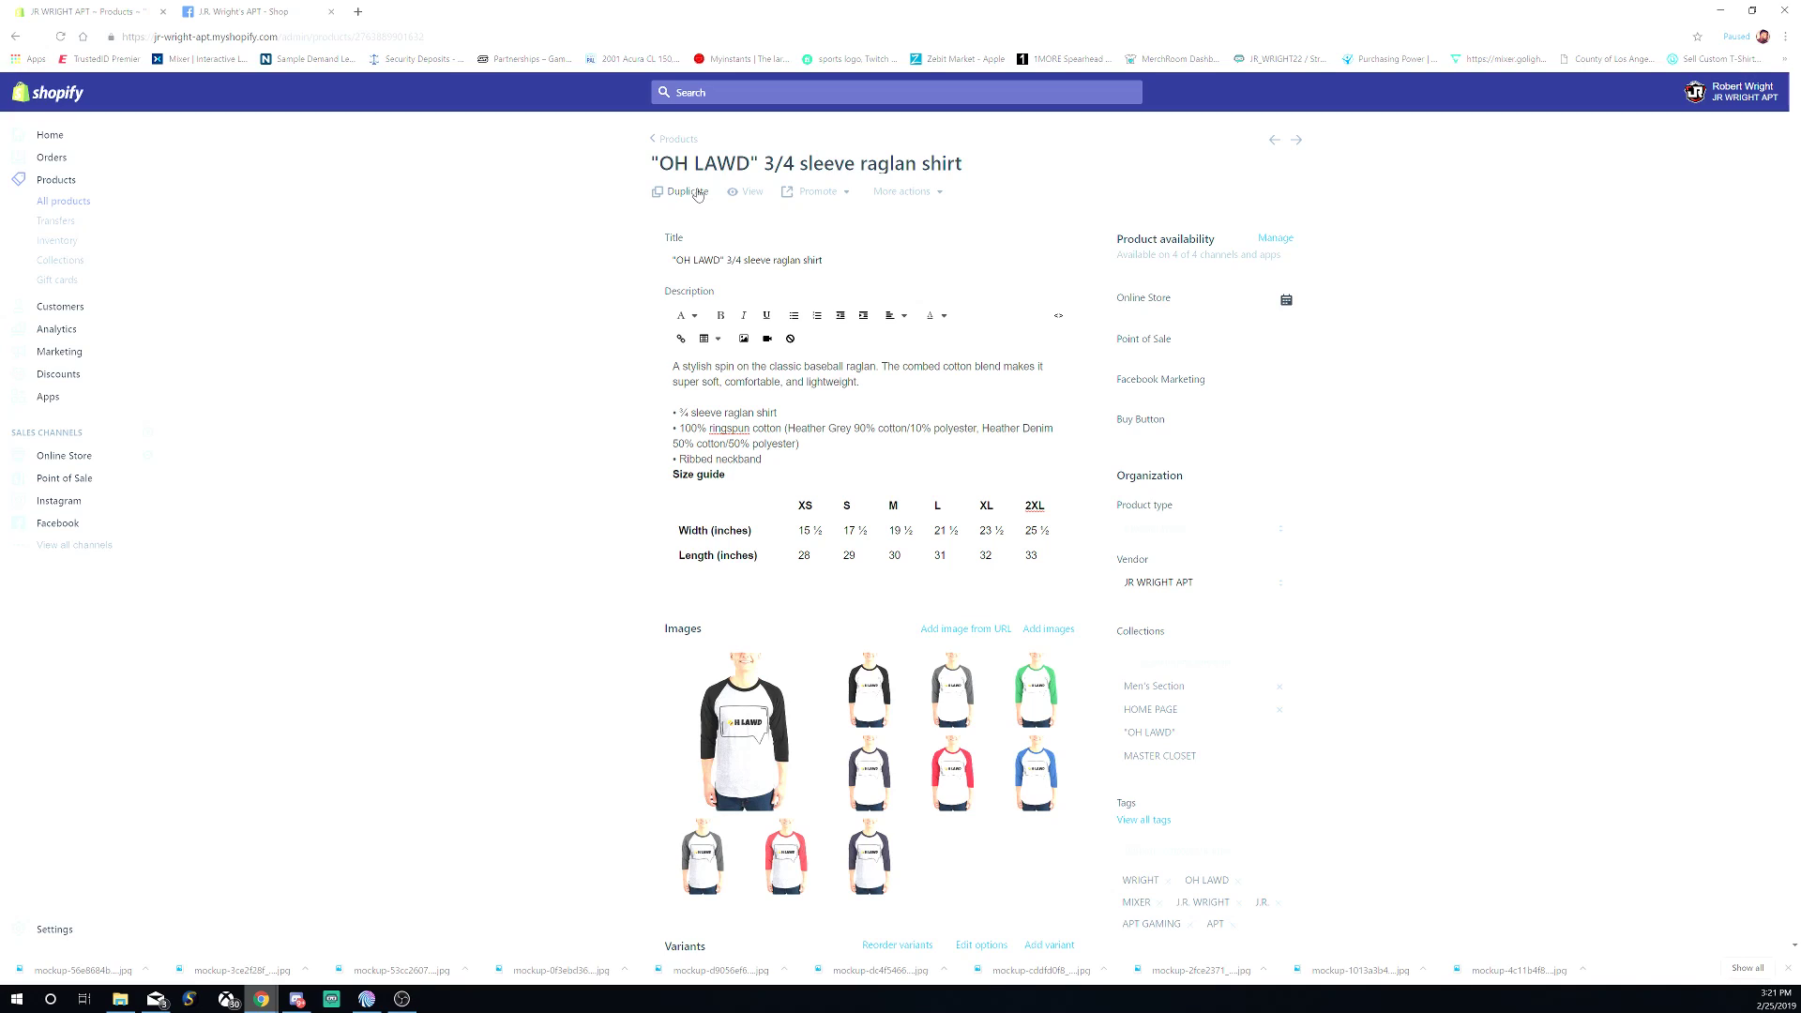
{"action": "left_click", "coordinate": [745, 193]}
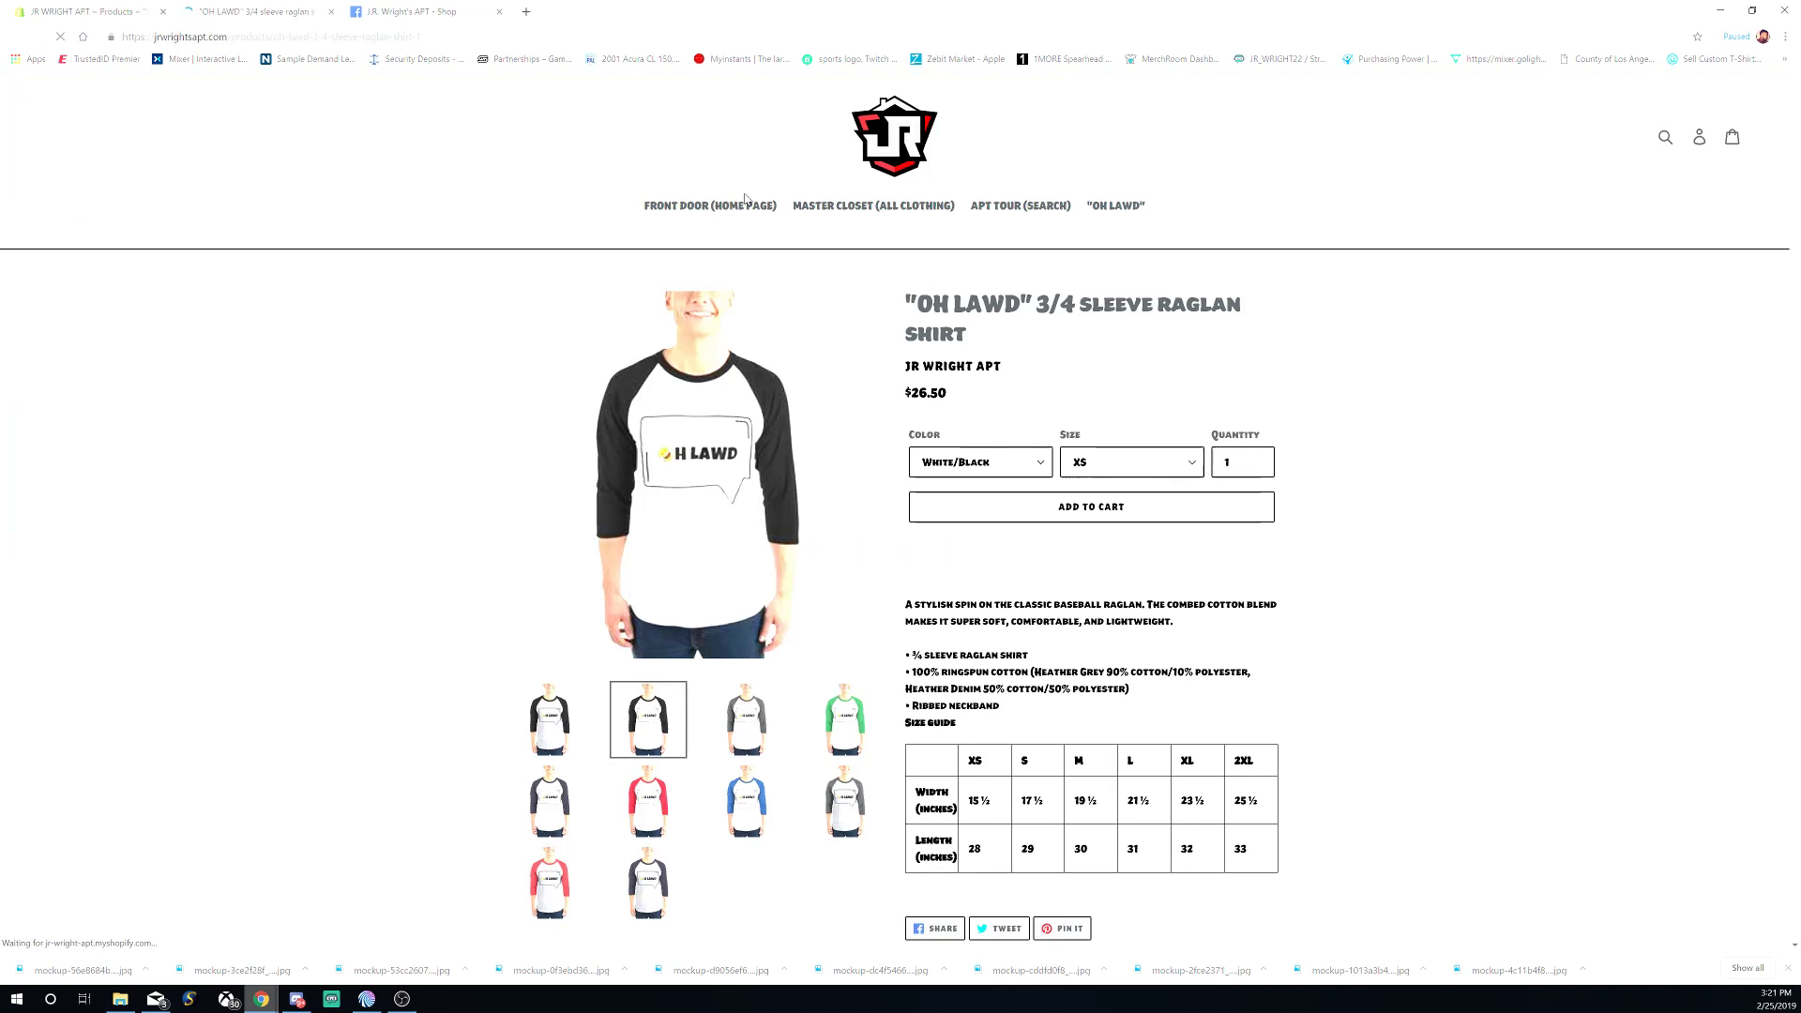
- Copy the shirt's store page address into the Facebook product's checkout URL and enable sharing the product on the page
{"action": "double_click", "coordinate": [614, 33]}
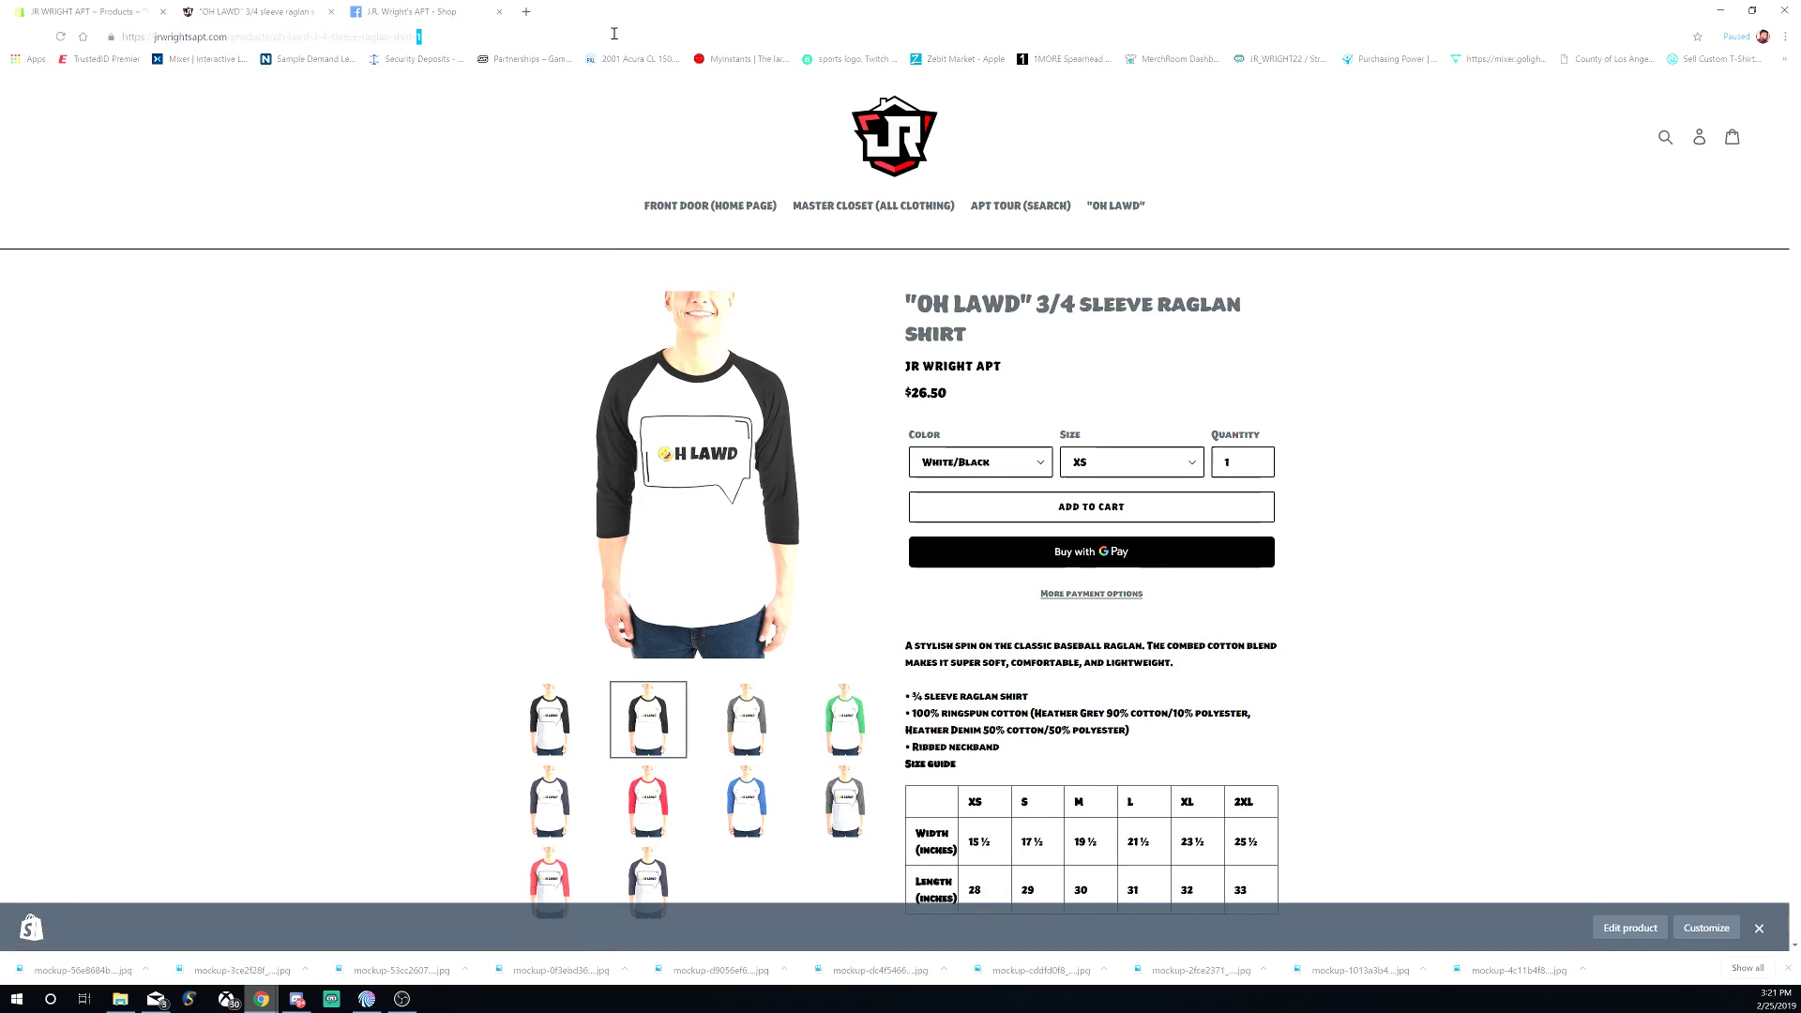
{"action": "left_click_drag", "start_coordinate": [614, 34], "coordinate": [56, 36]}
{"action": "key", "text": "ctrl+c"}
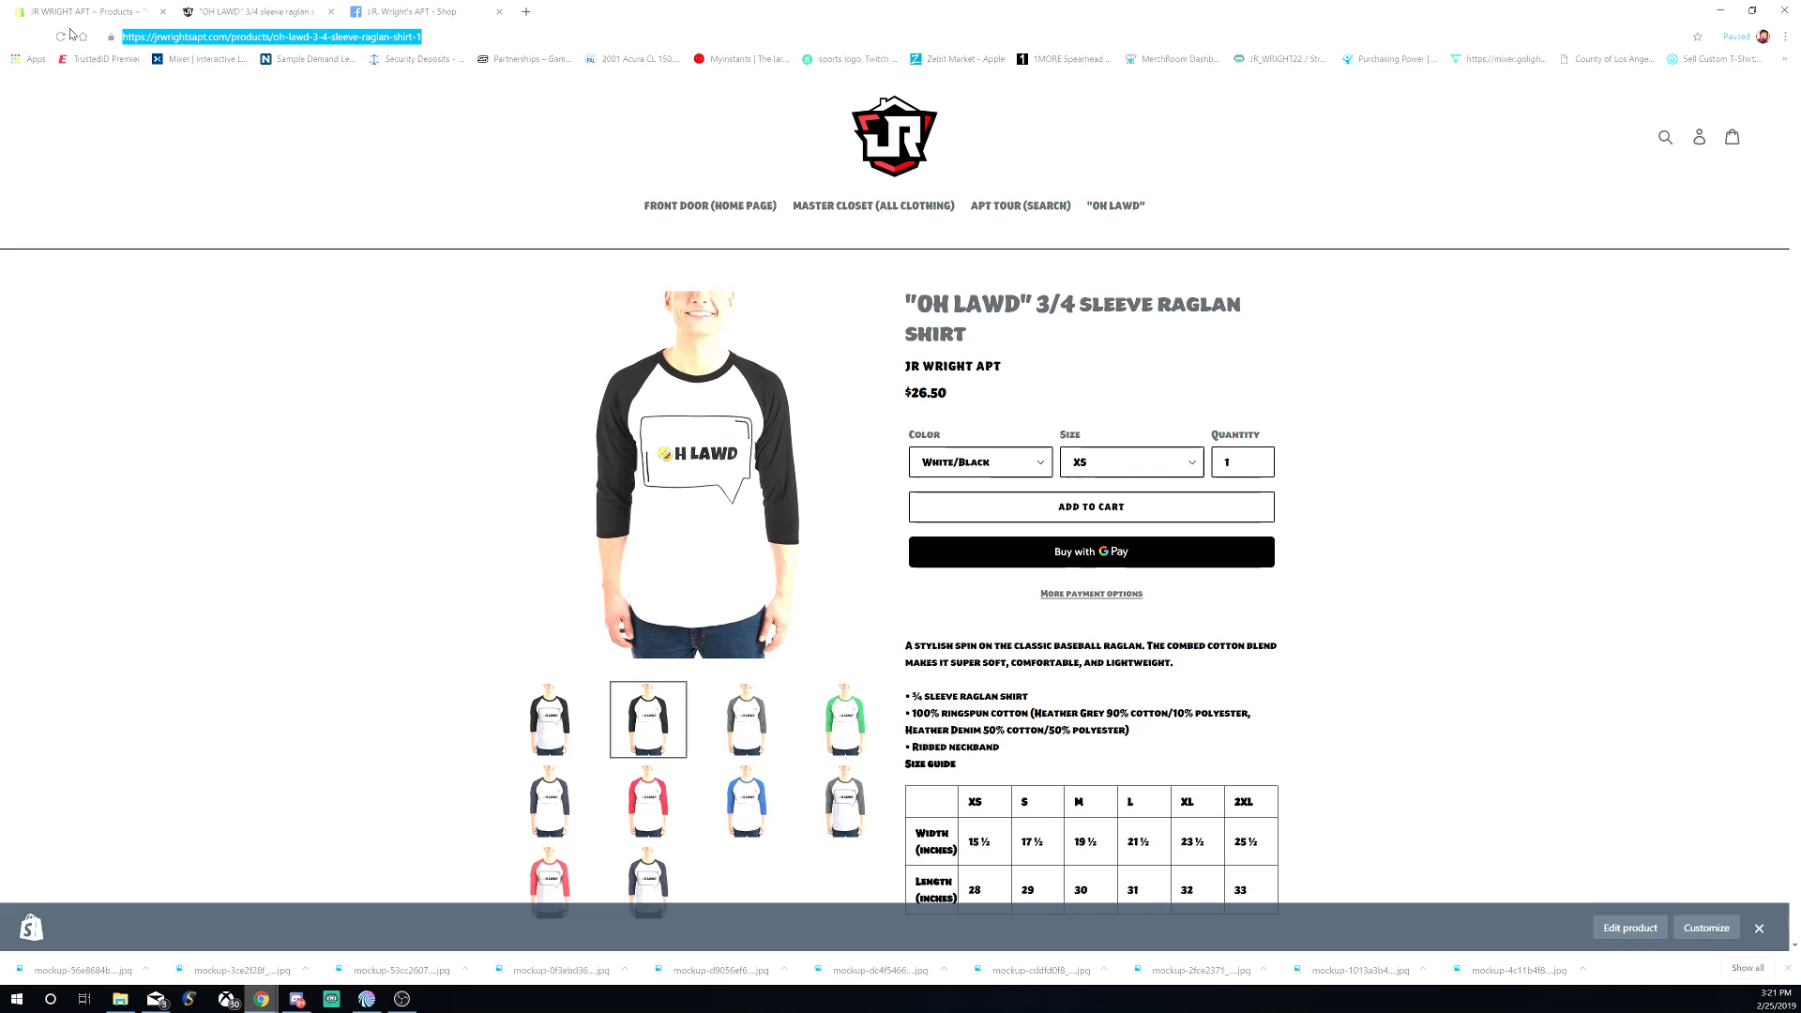
{"action": "left_click", "coordinate": [445, 12]}
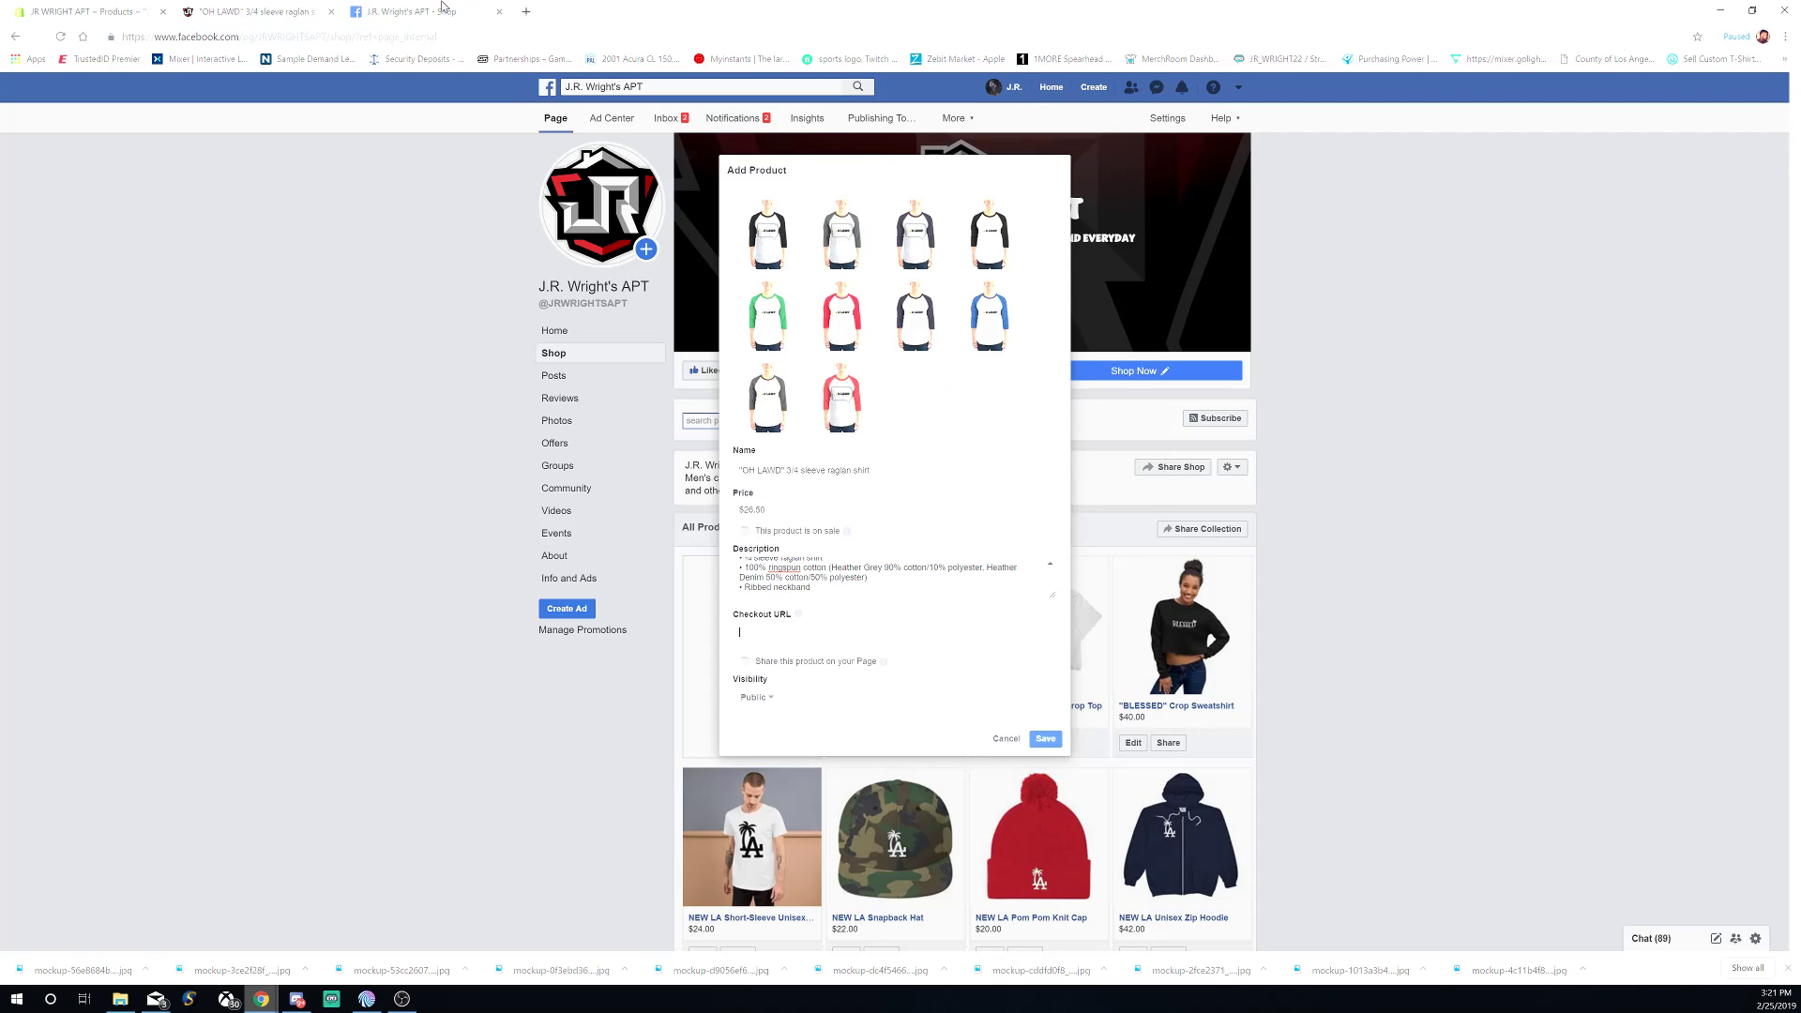
{"action": "left_click", "coordinate": [787, 634]}
{"action": "key", "text": "ctrl+v"}
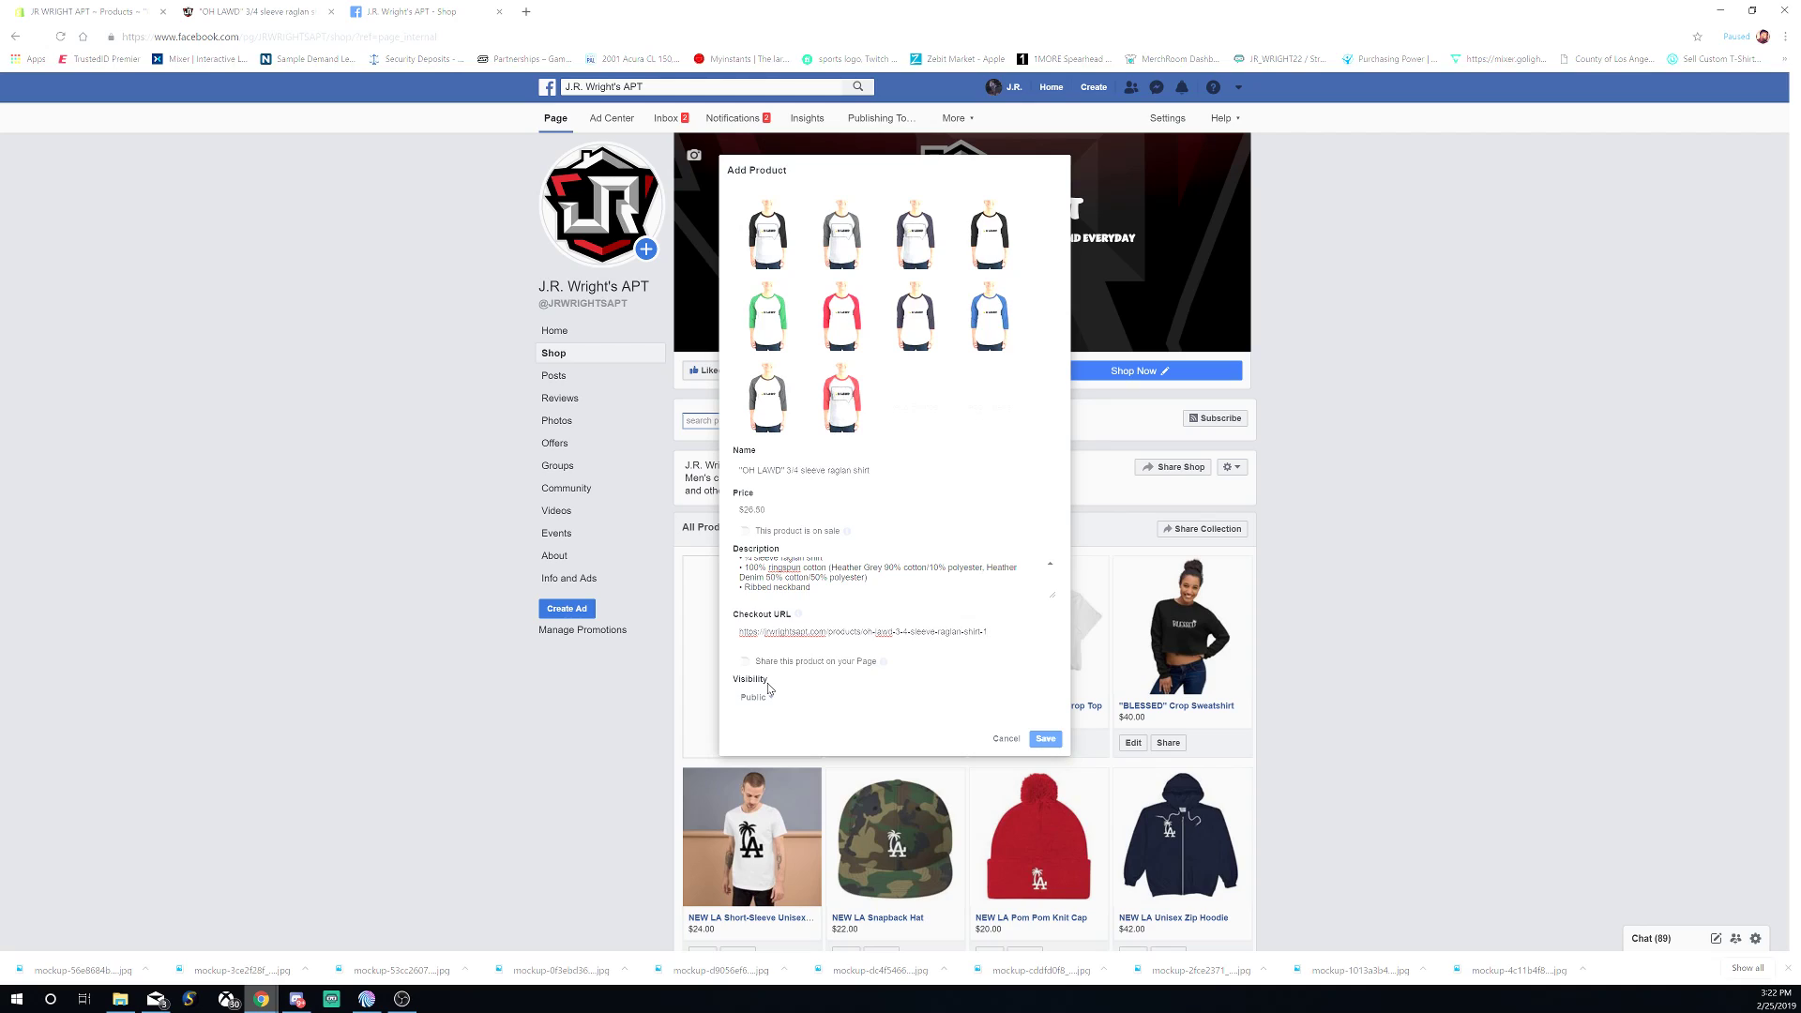
{"action": "left_click", "coordinate": [746, 664]}
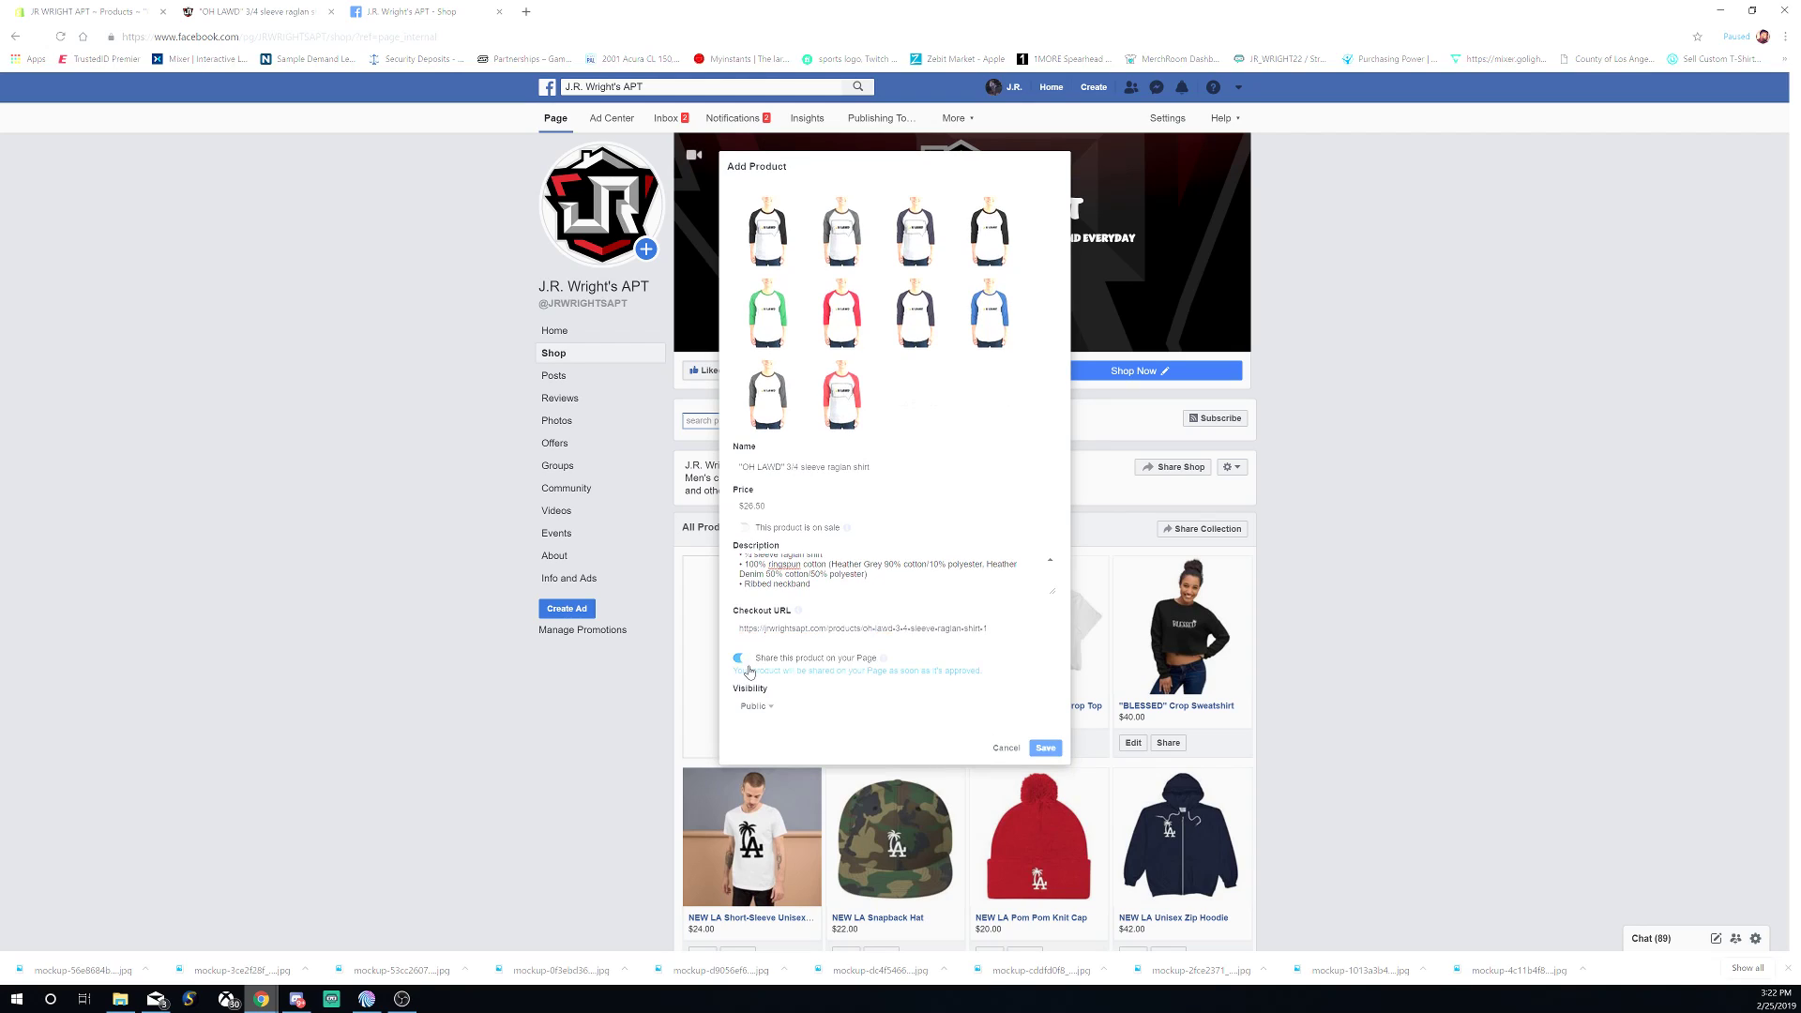
- Save the new raglan shirt product and reload the page's shop to refresh its product list
{"action": "left_click", "coordinate": [1052, 750]}
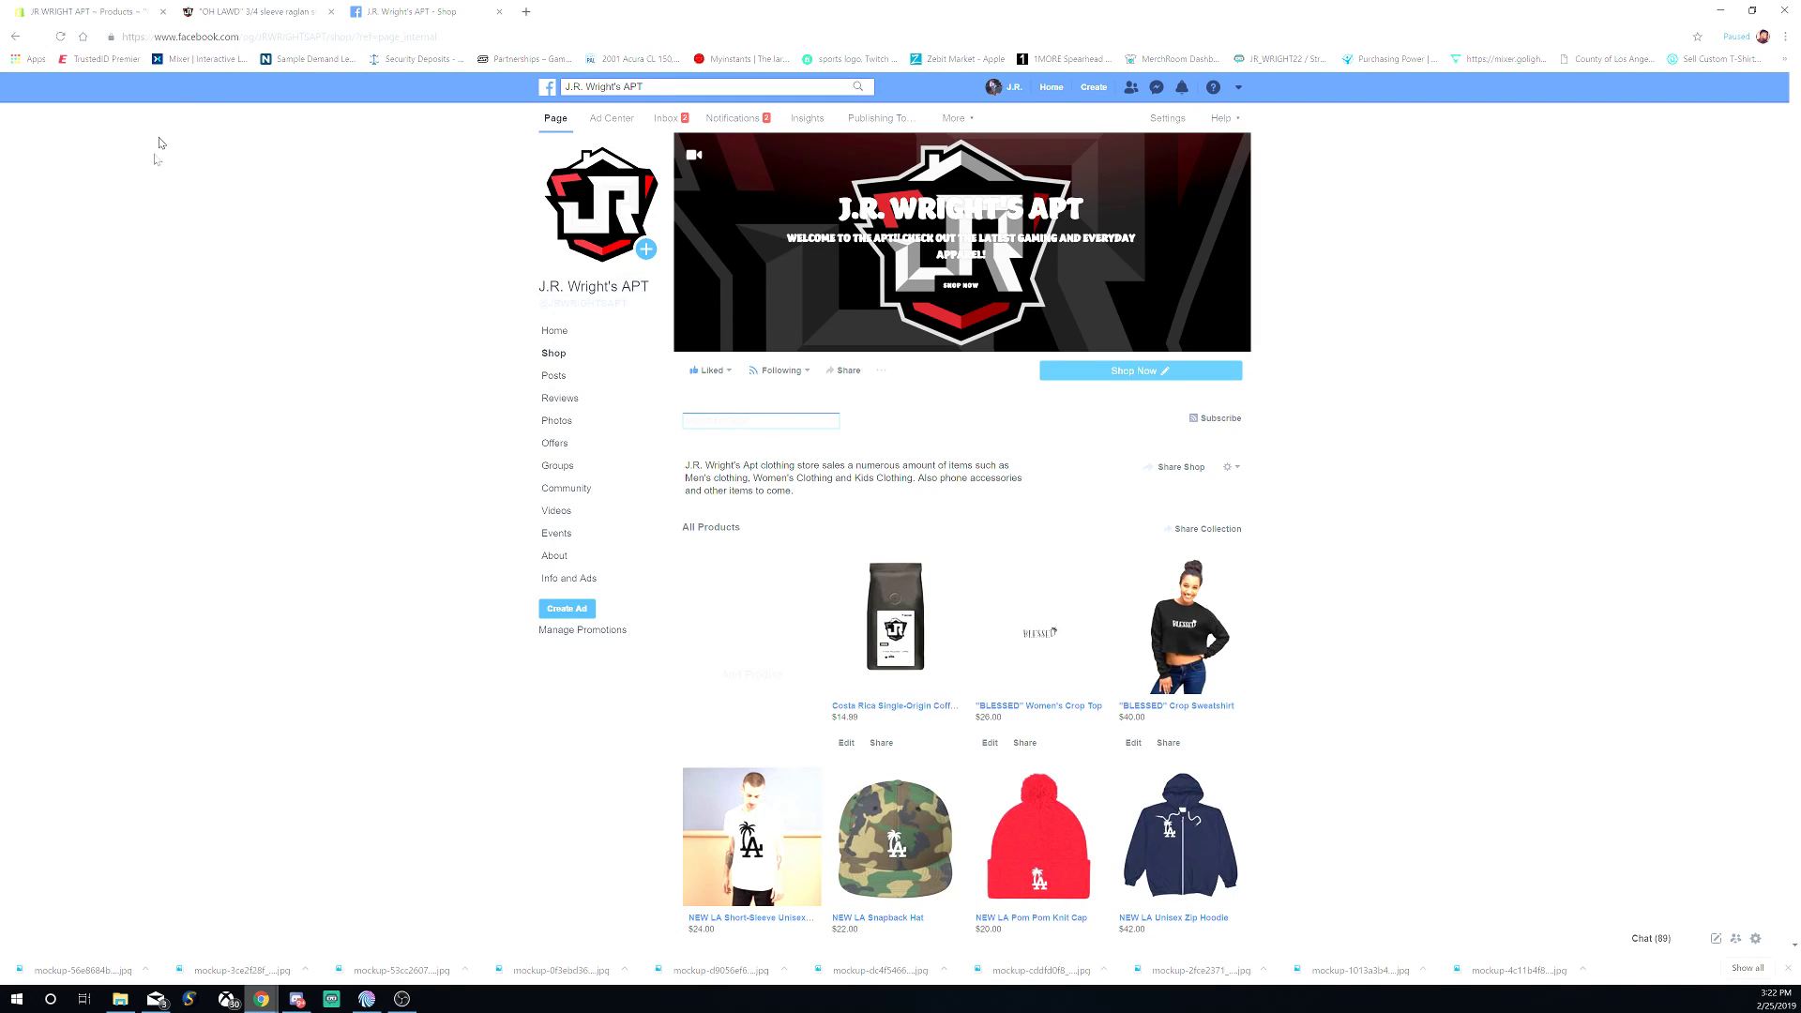
{"action": "left_click", "coordinate": [63, 37]}
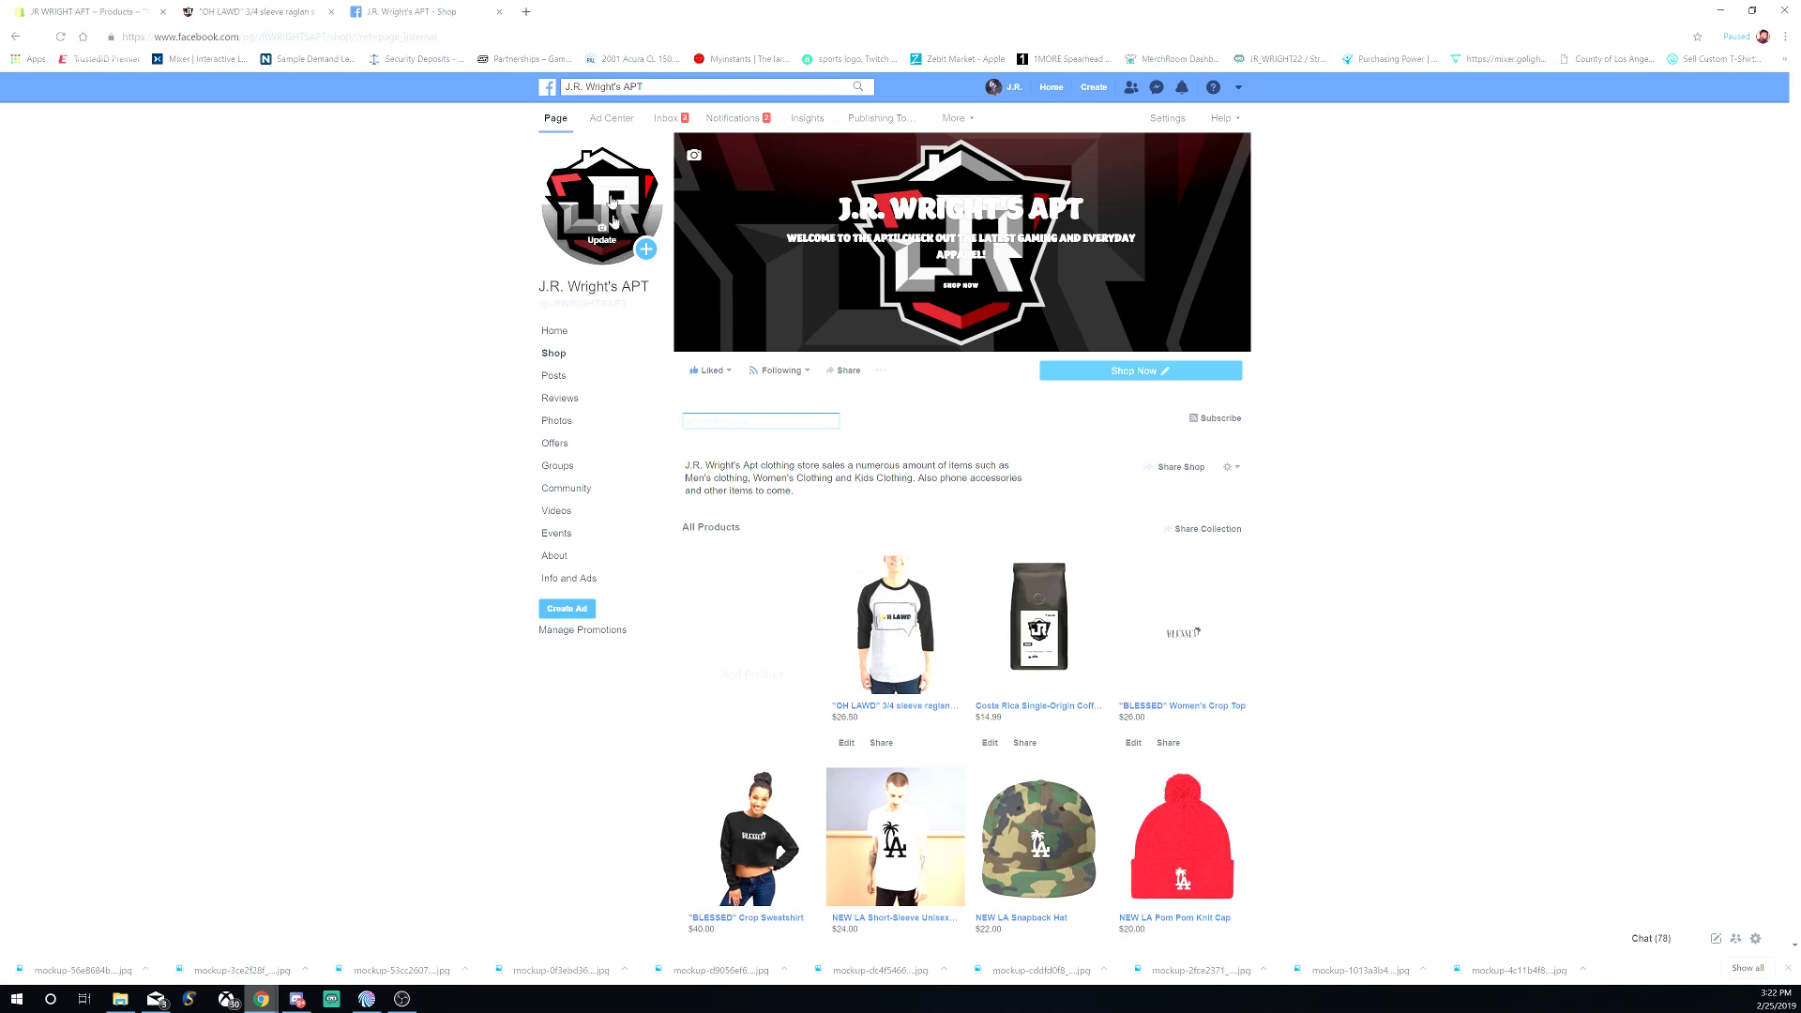
- Open the "OH LAWD" 3/4 sleeve raglan shirt listing, browse through all its photos and expand the full product details
{"action": "left_click", "coordinate": [887, 707]}
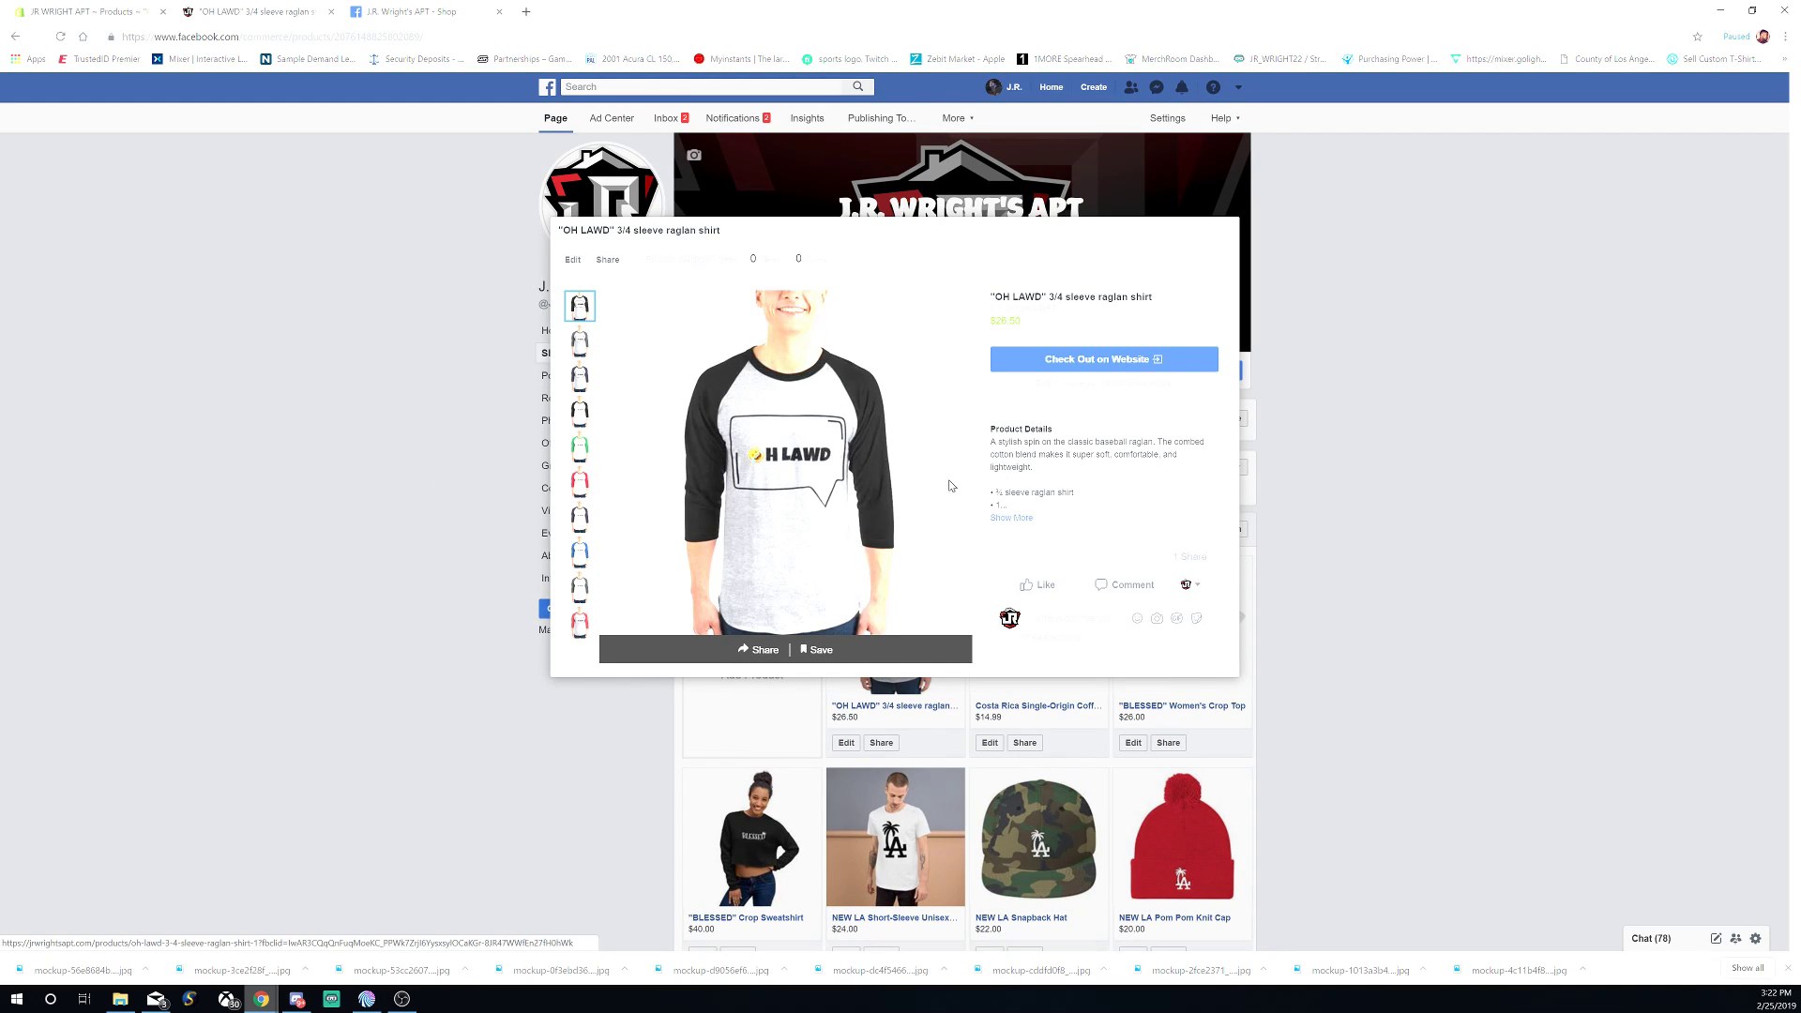
{"action": "left_click", "coordinate": [629, 483]}
{"action": "left_click", "coordinate": [628, 483]}
{"action": "left_click", "coordinate": [629, 483]}
{"action": "left_click", "coordinate": [628, 483]}
{"action": "left_click", "coordinate": [629, 483]}
{"action": "left_click", "coordinate": [628, 483]}
{"action": "left_click", "coordinate": [629, 483]}
{"action": "left_click", "coordinate": [629, 484]}
{"action": "left_click", "coordinate": [629, 483]}
{"action": "left_click", "coordinate": [629, 483]}
{"action": "left_click", "coordinate": [629, 483]}
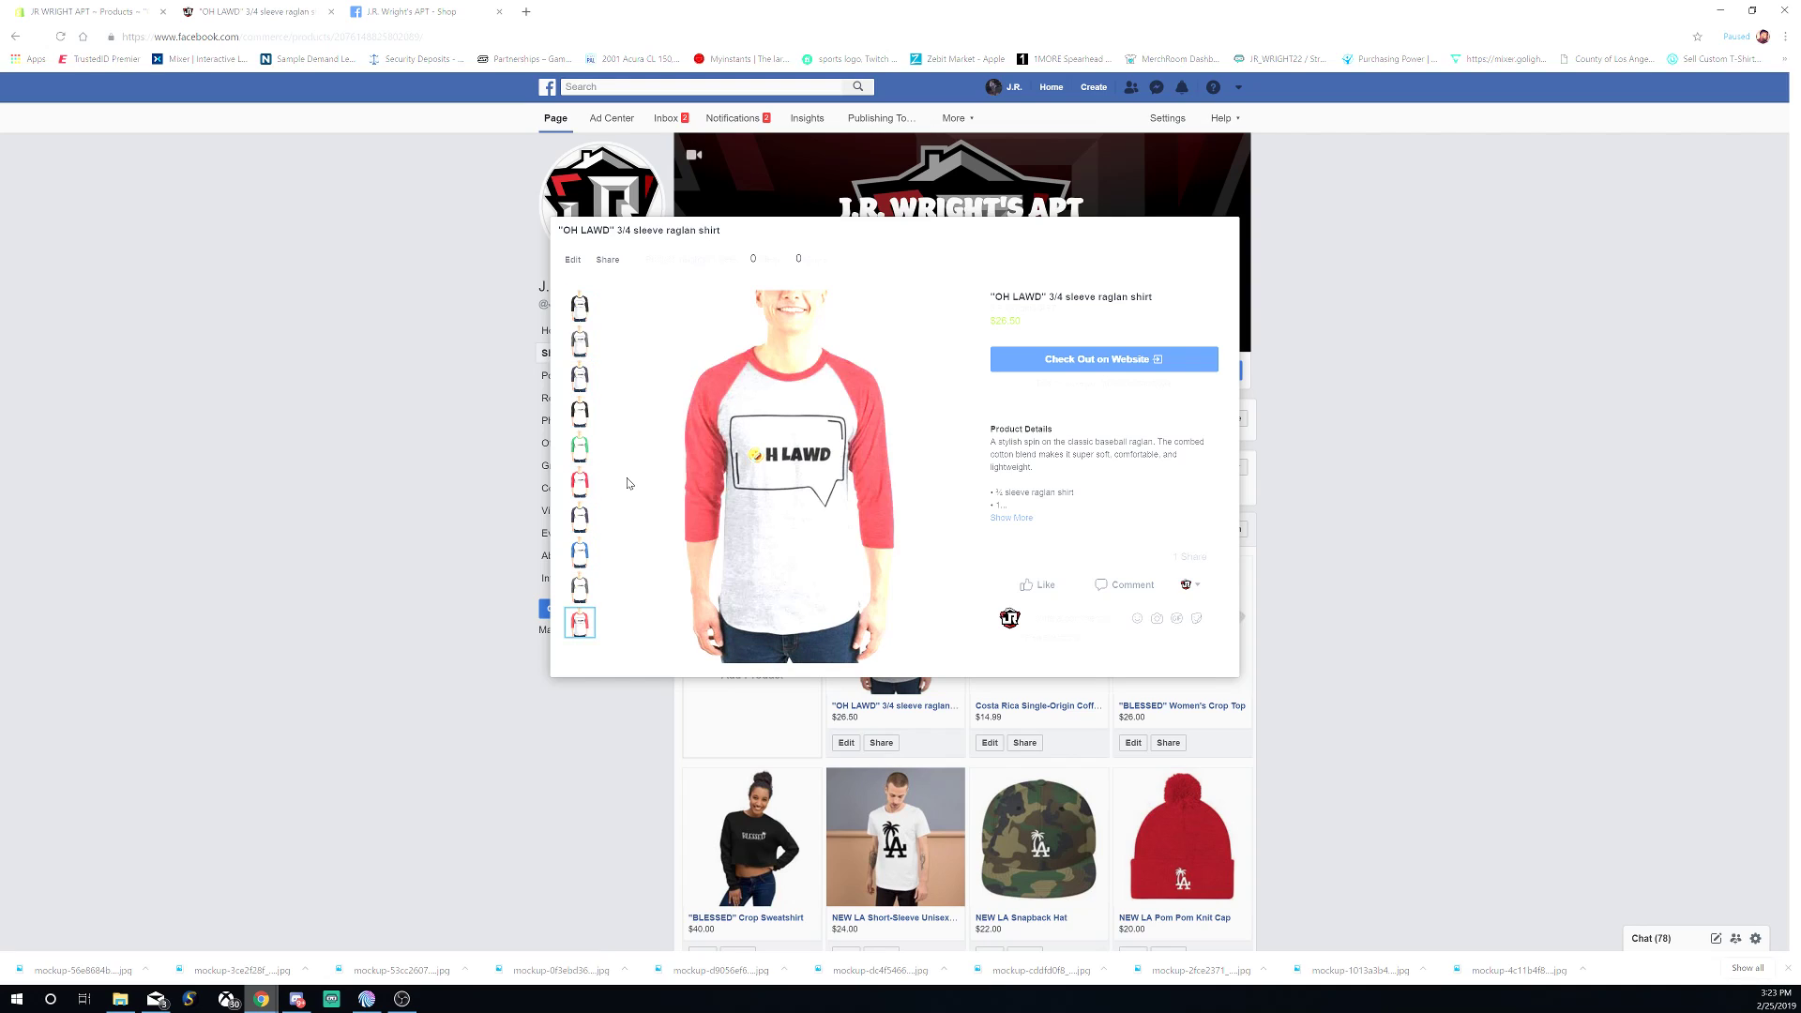
{"action": "left_click", "coordinate": [1022, 517]}
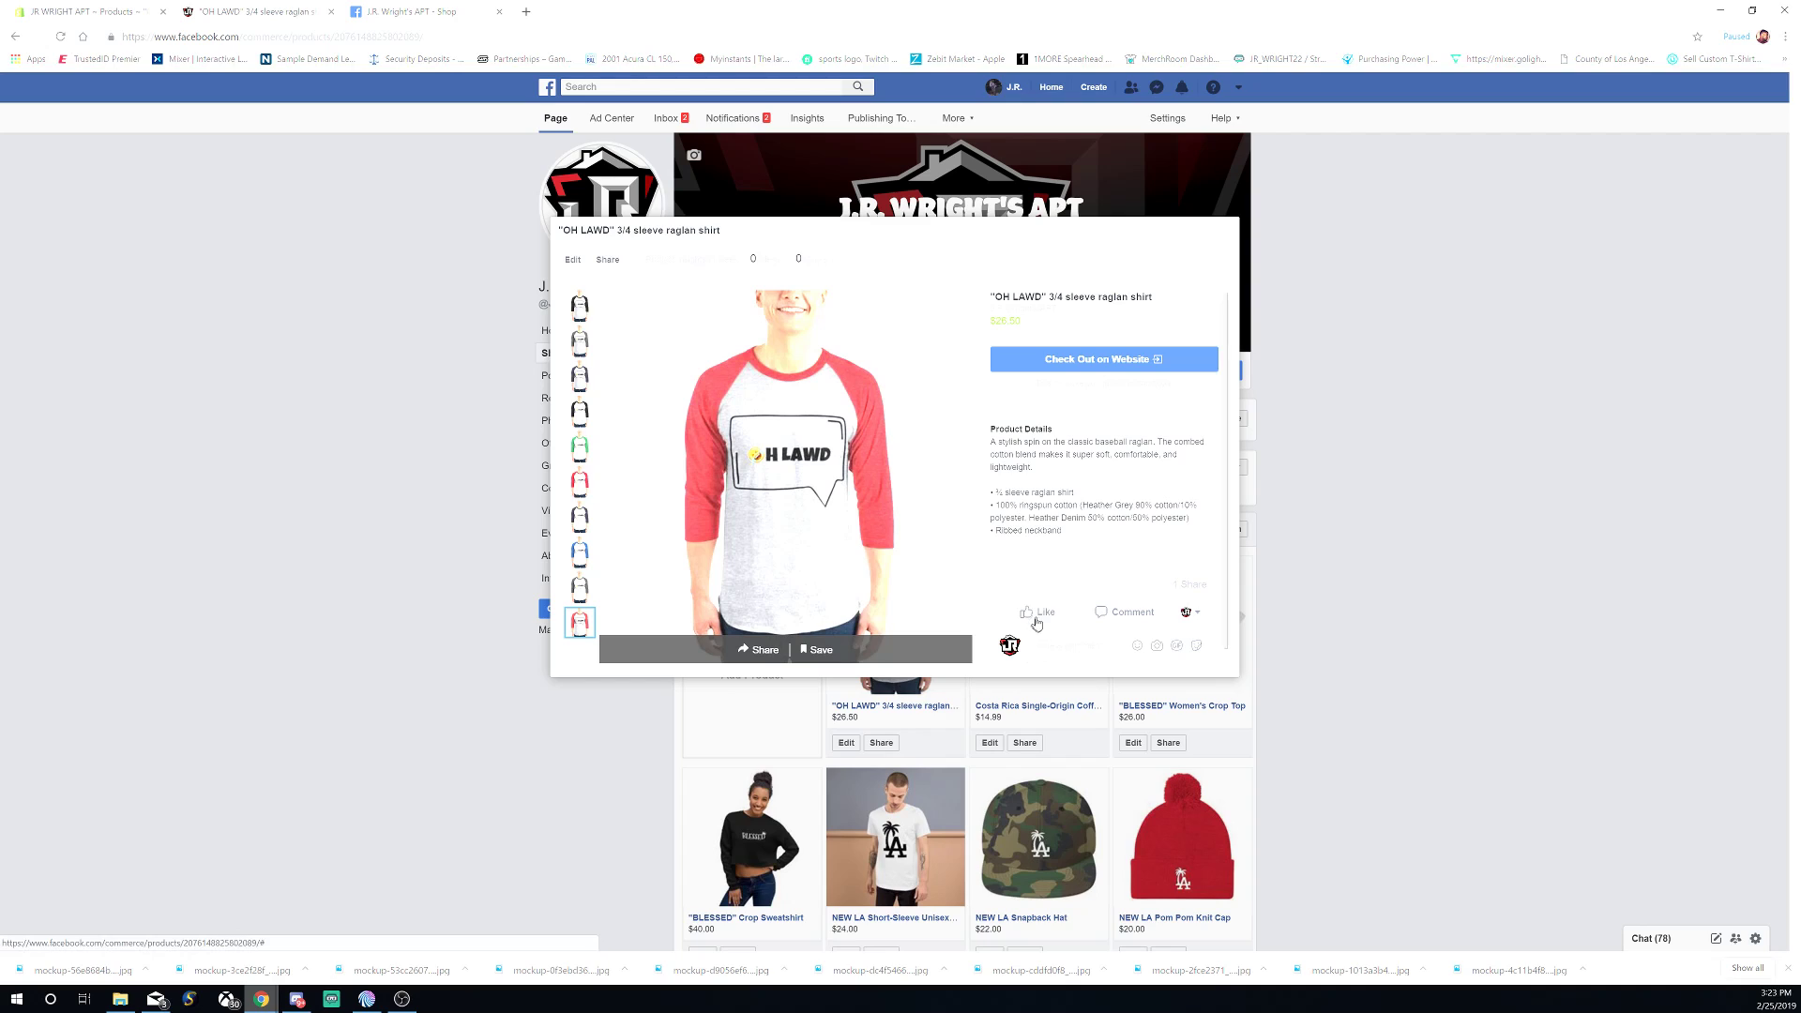
{"action": "mouse_move", "coordinate": [1039, 619]}
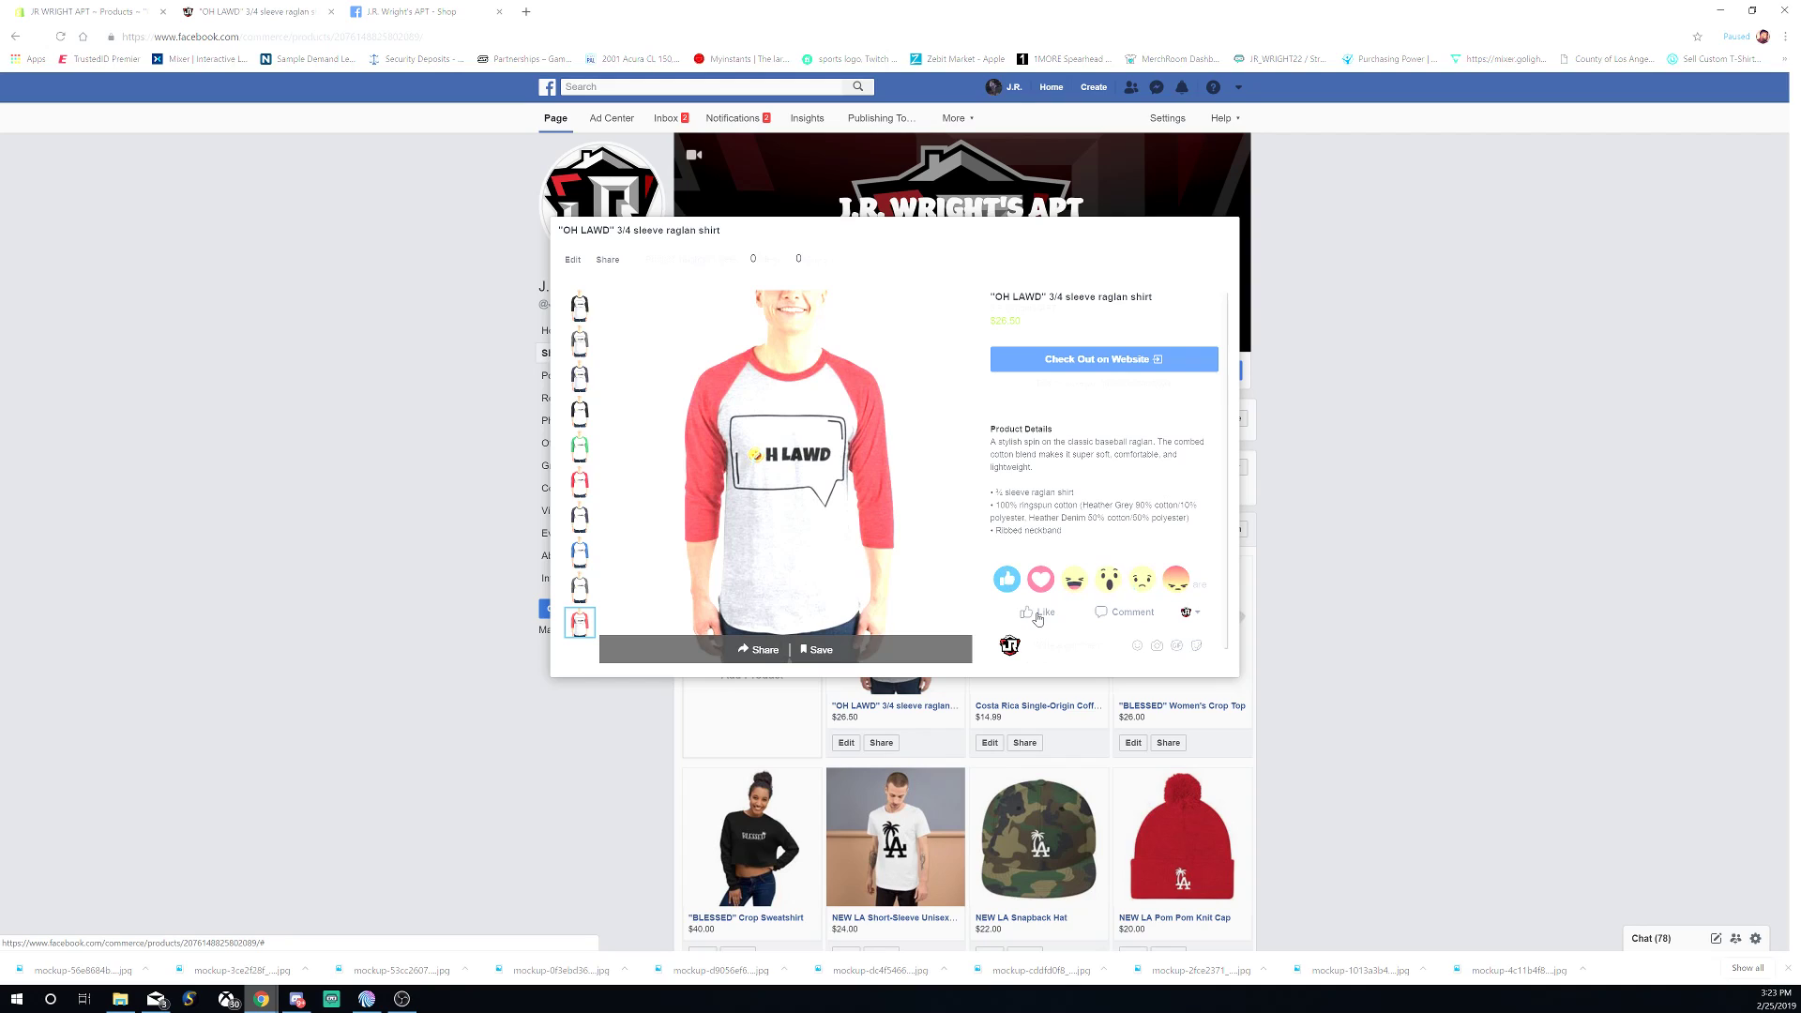
- Follow the listing's website checkout link and review the shirt's store page down to the size guide
{"action": "left_click", "coordinate": [1106, 374]}
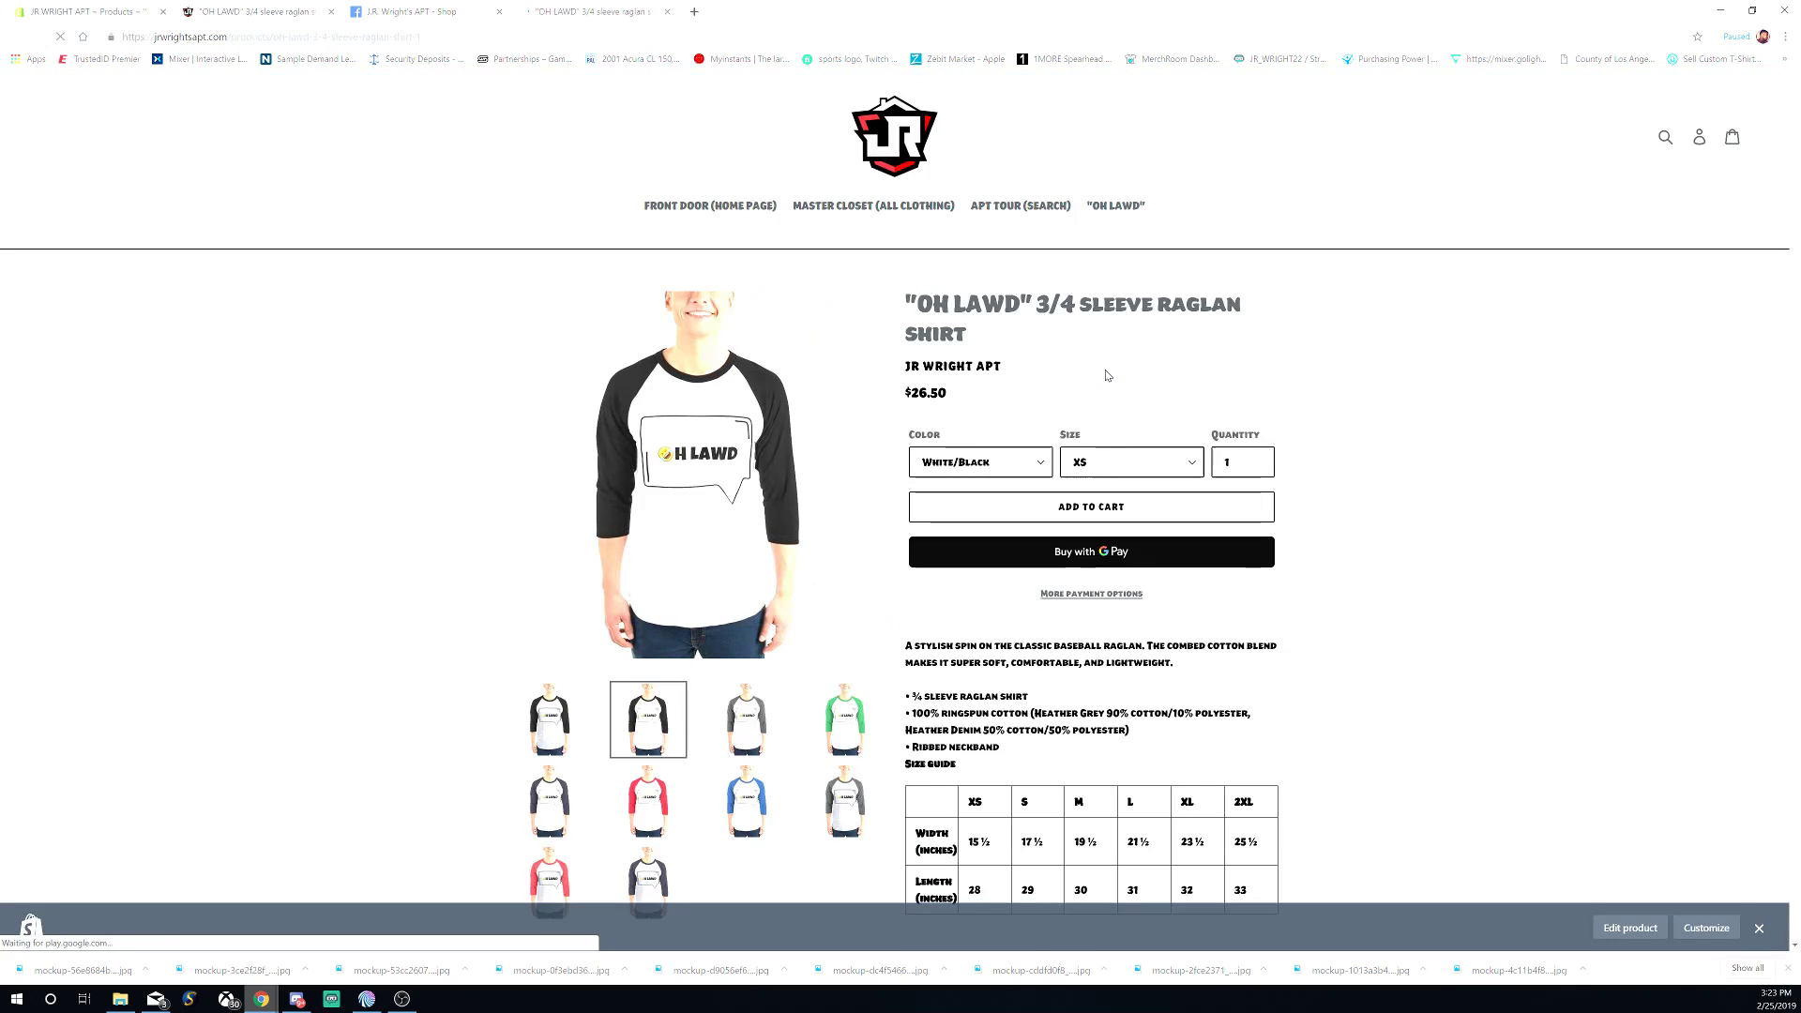
{"action": "scroll", "coordinate": [1018, 479], "scroll_direction": "down", "scroll_amount": 4}
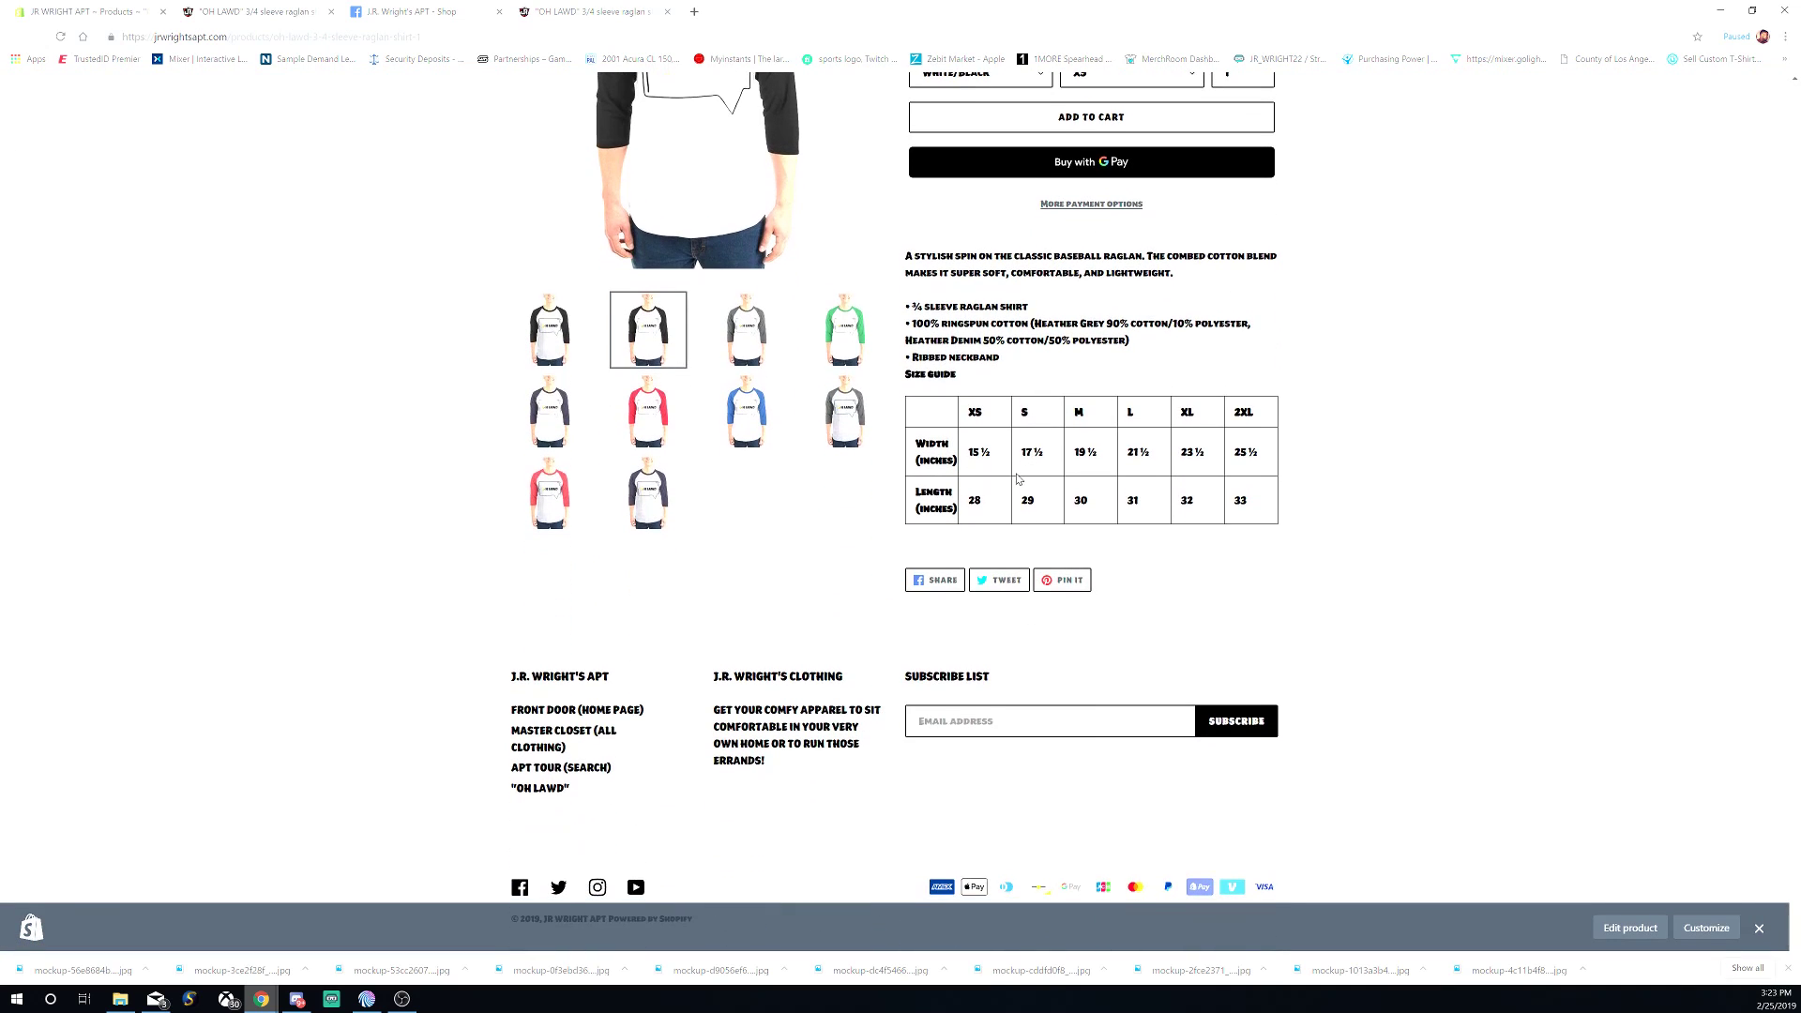
{"action": "scroll", "coordinate": [1018, 479], "scroll_direction": "up", "scroll_amount": 4}
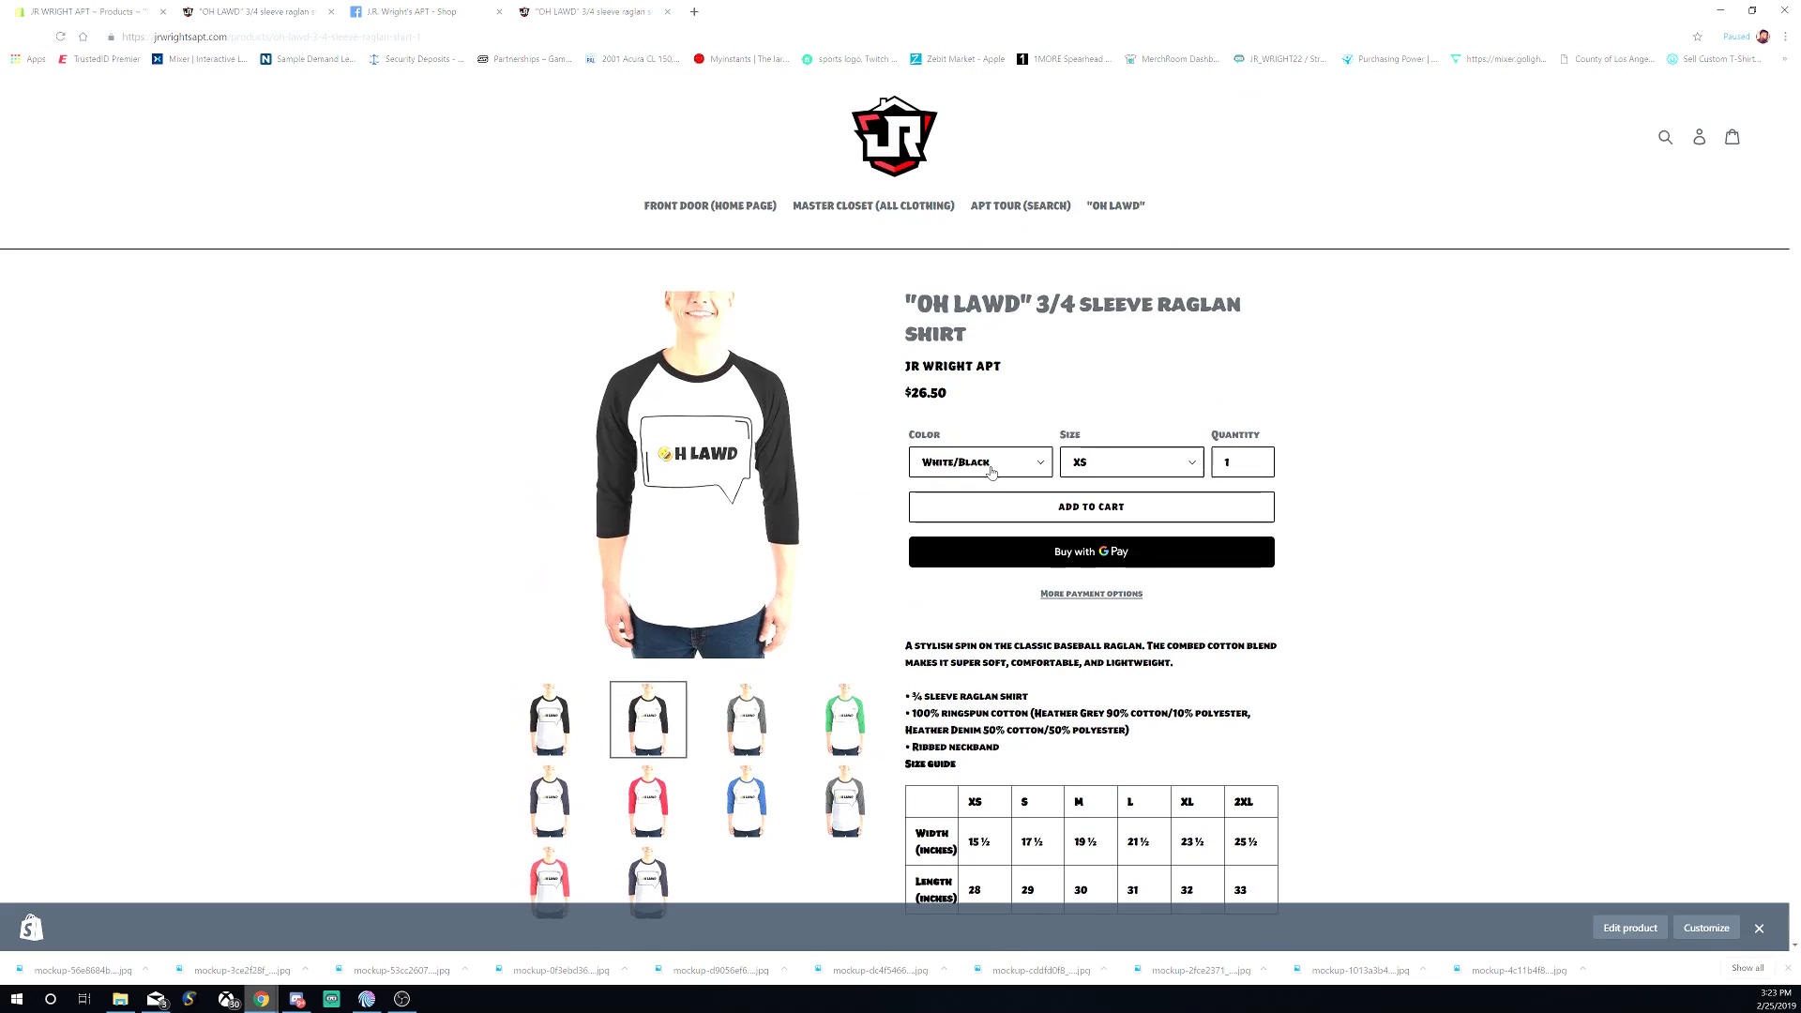